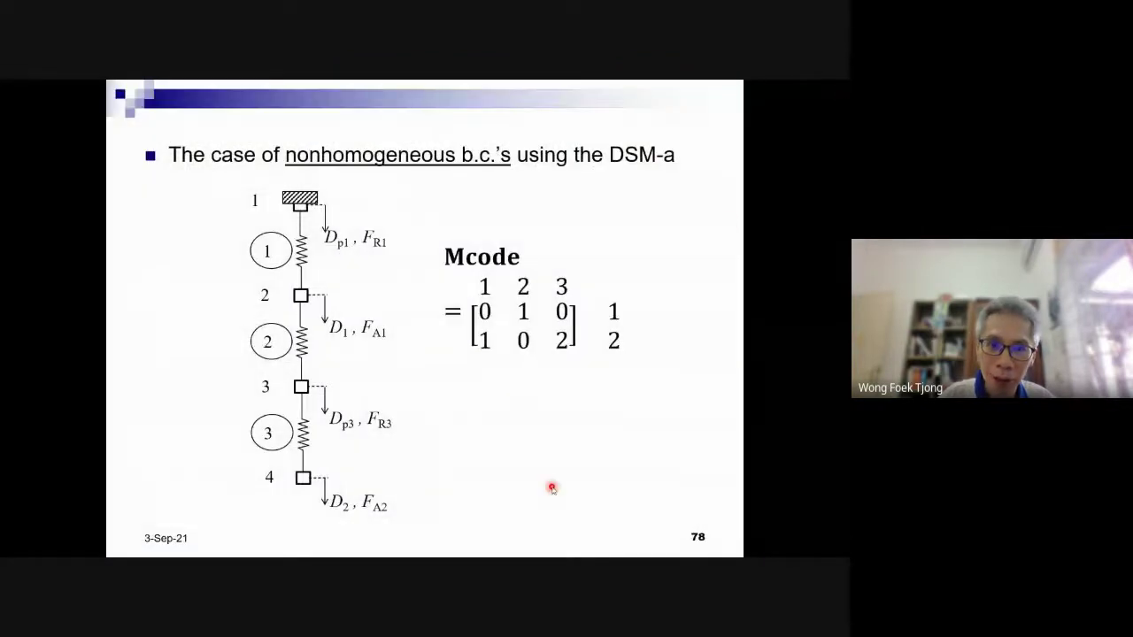
pyautogui.hotkey('alt', 'Tab')
pyautogui.press('Tab')
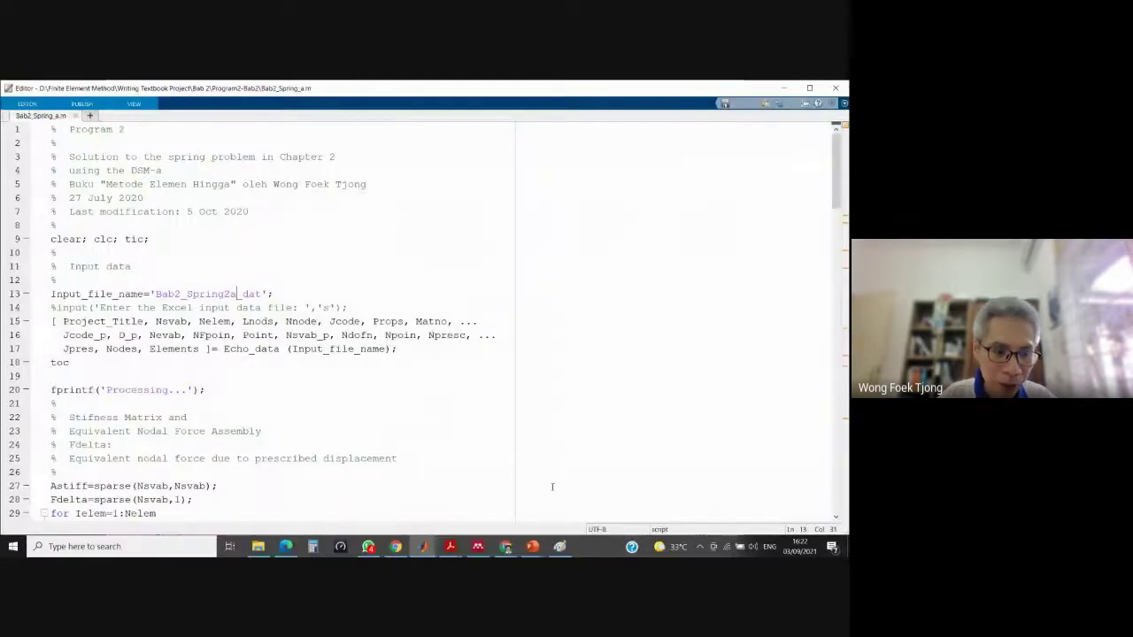
pyautogui.hotkey('alt', 'Tab')
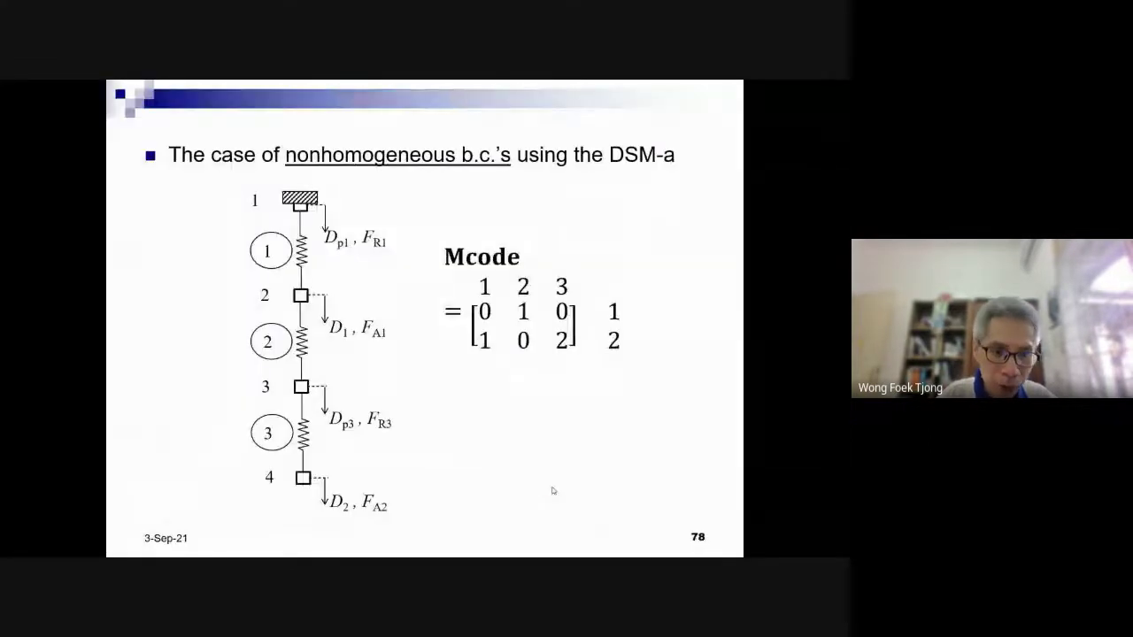
# - Leave the slide show, switch to the MATLAB editor, set Input_file_name to 'Bab2_Spring2b_dat' in Bab2_Spring_a.m and save the script
pyautogui.press('Escape')
pyautogui.press('Return')
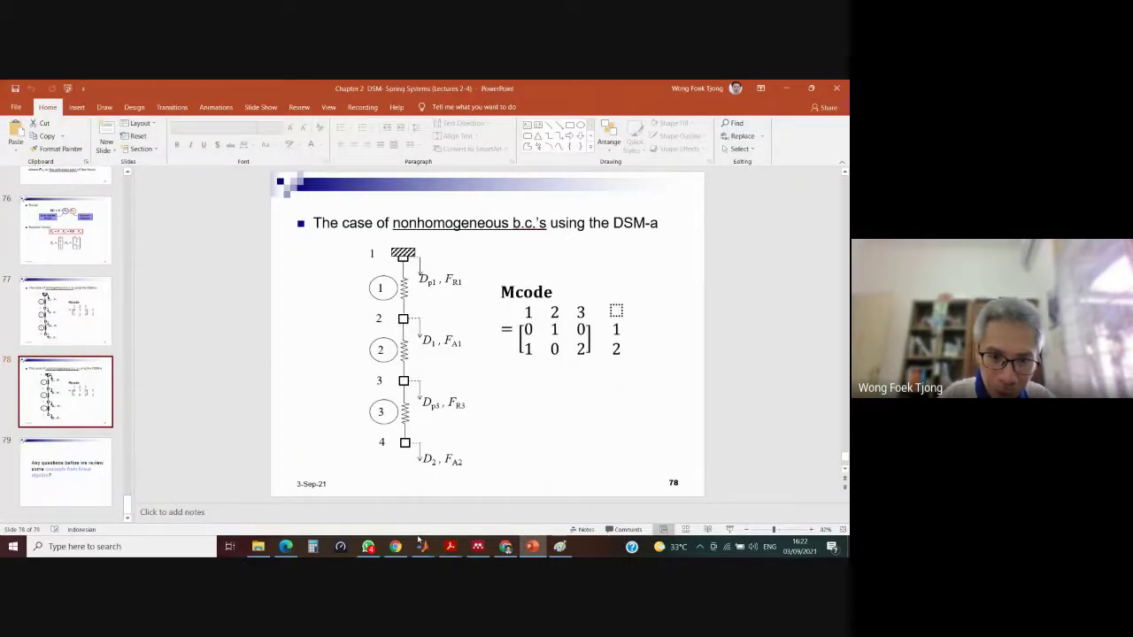
pyautogui.moveTo(421, 544)
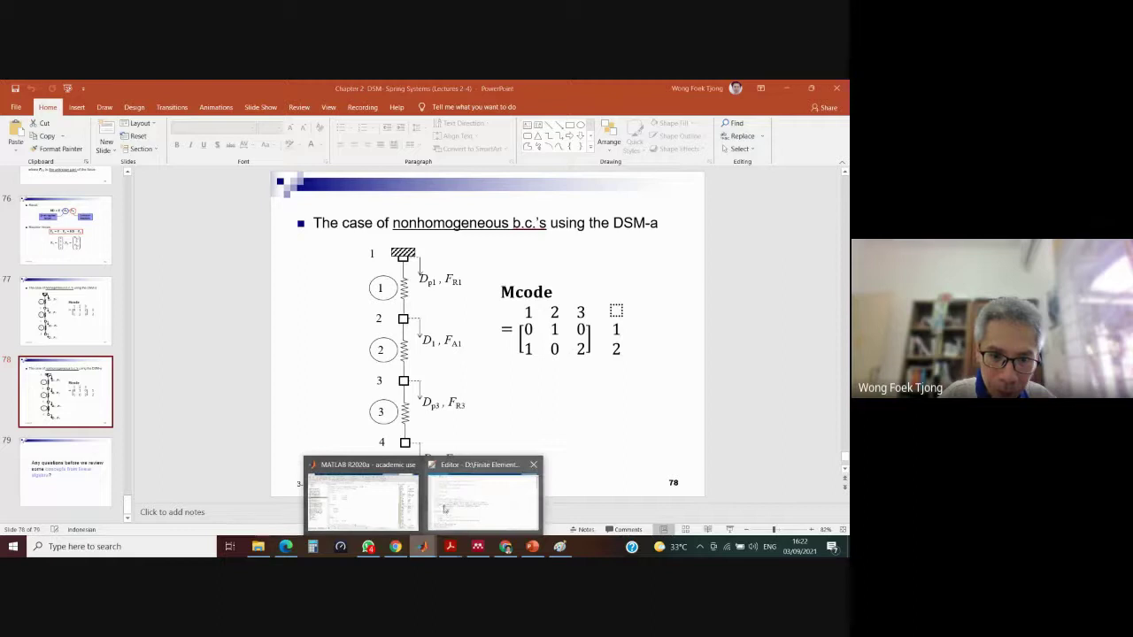
pyautogui.click(445, 510)
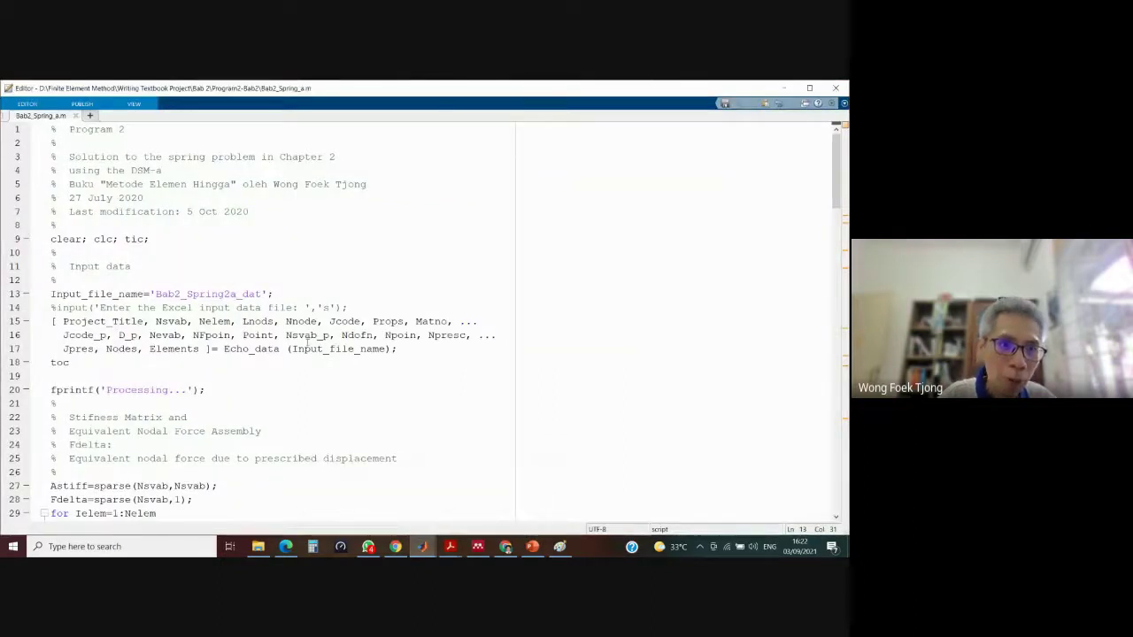
pyautogui.hotkey('shift', 'Left')
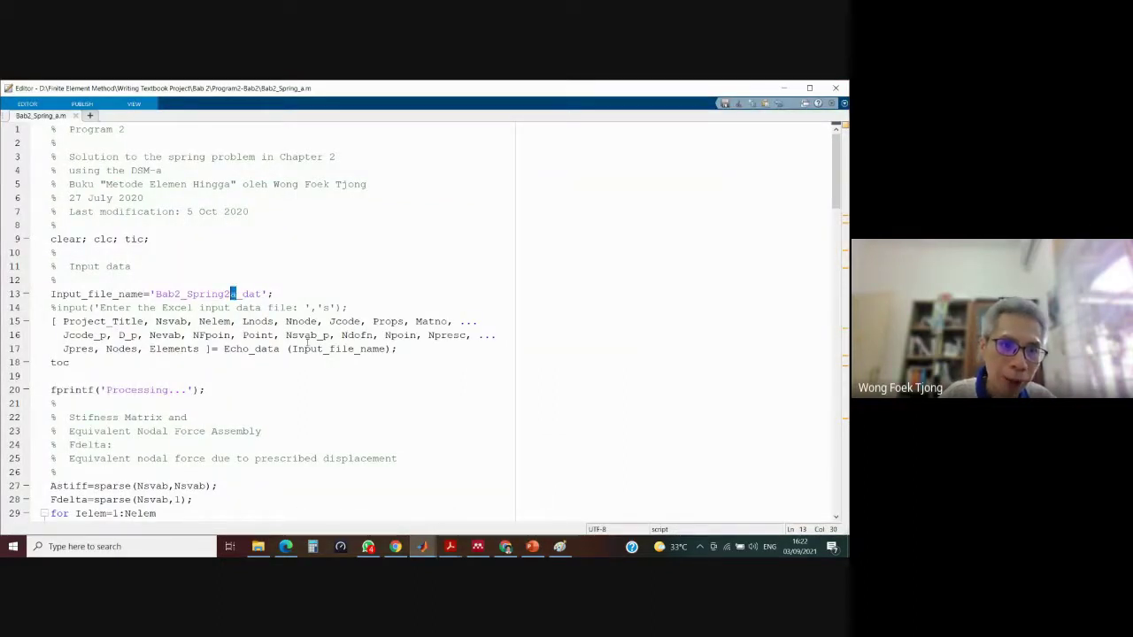
pyautogui.write('b')
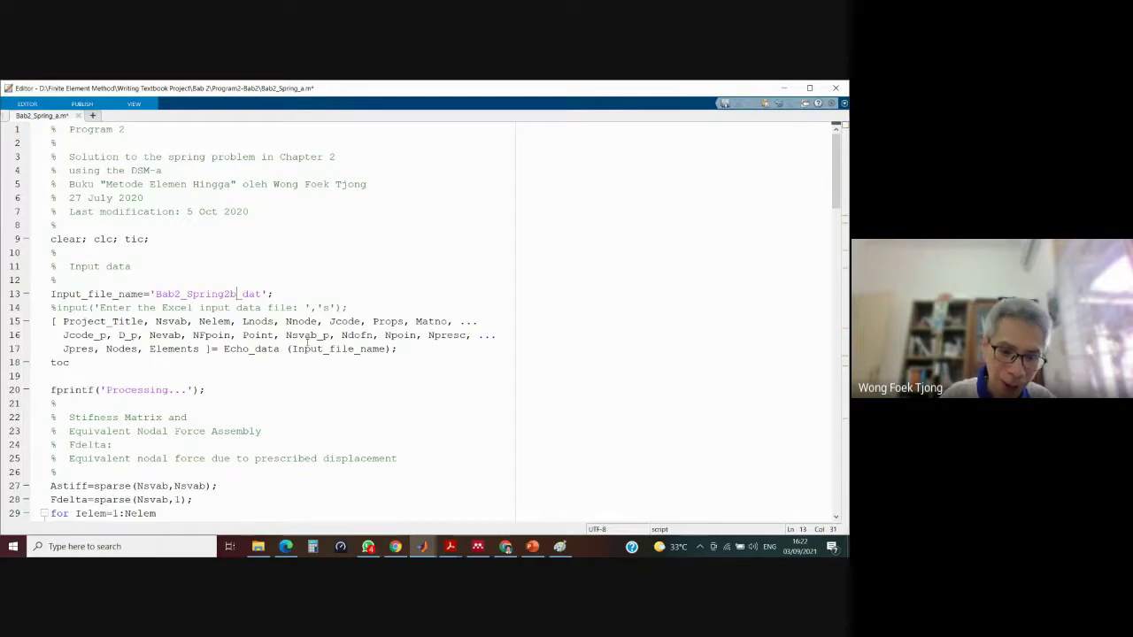
pyautogui.hotkey('ctrl', 's')
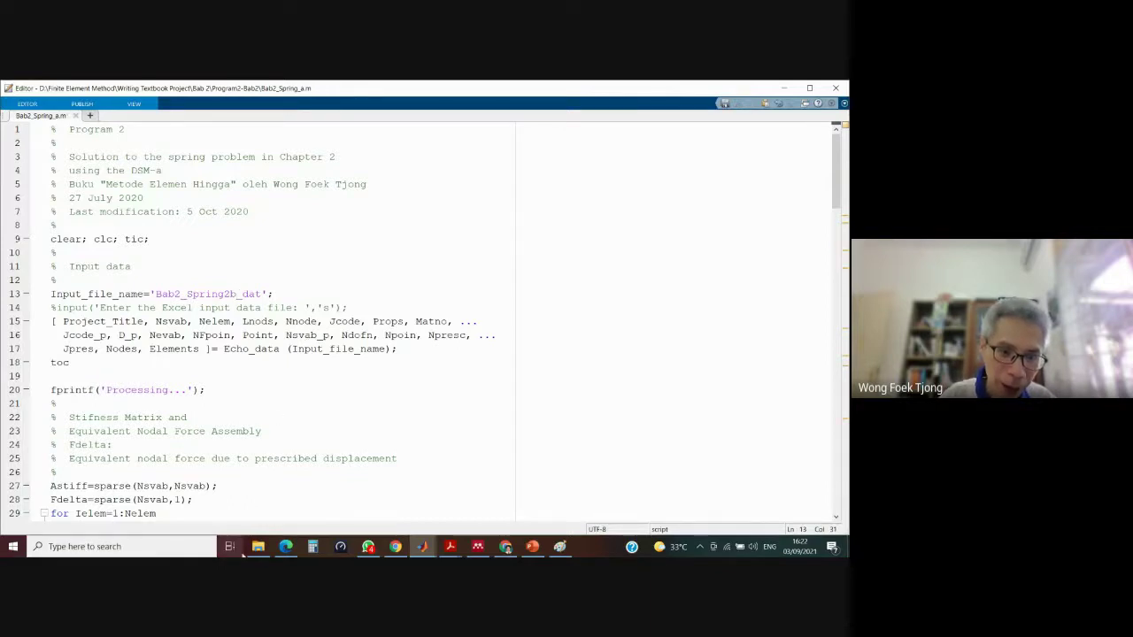
# - Switch to File Explorer and open the Bab2_Spring2b_dat workbook from the Program2-Bab2 folder in Excel
pyautogui.moveTo(255, 550)
pyautogui.click(257, 520)
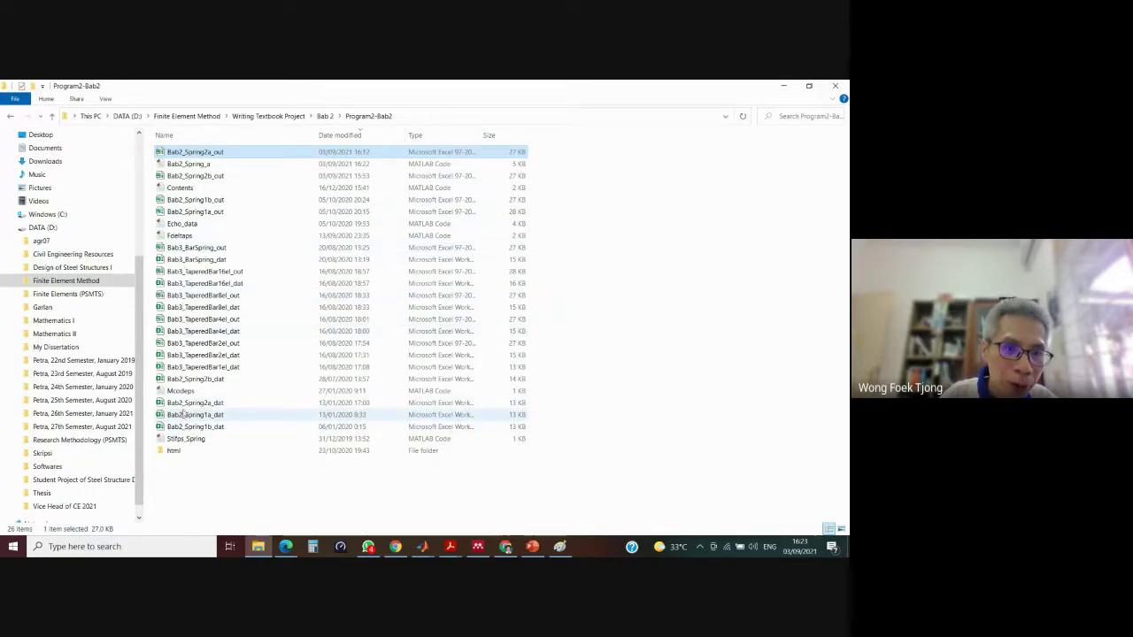
pyautogui.doubleClick(188, 379)
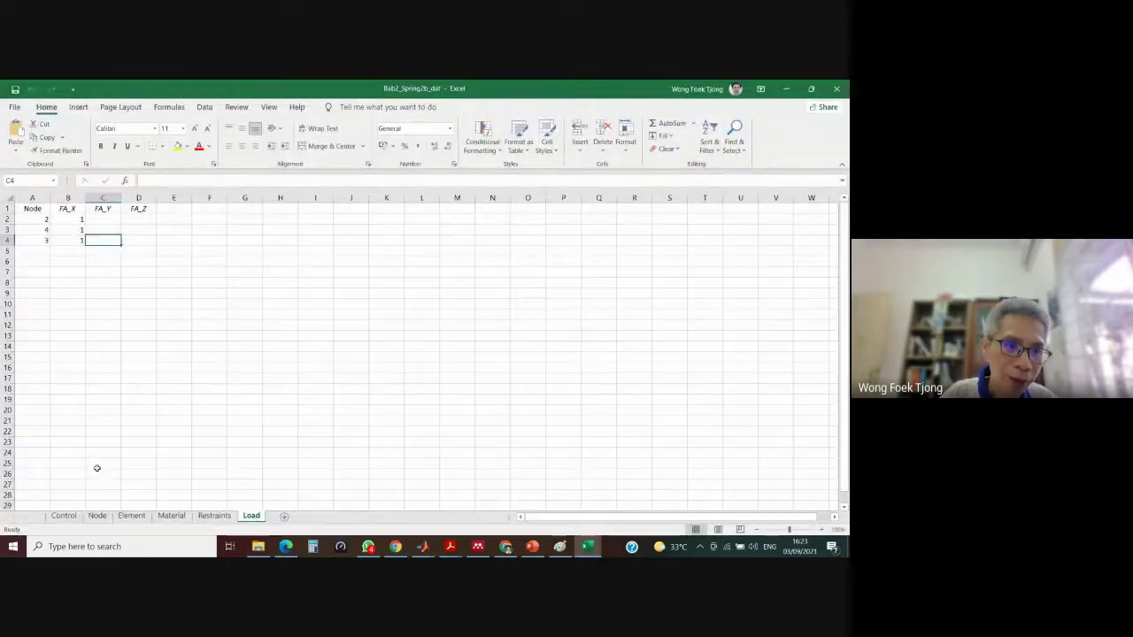
# - Review the Control, Node, Element and Material sheets of the spring input workbook
pyautogui.click(70, 515)
pyautogui.click(95, 516)
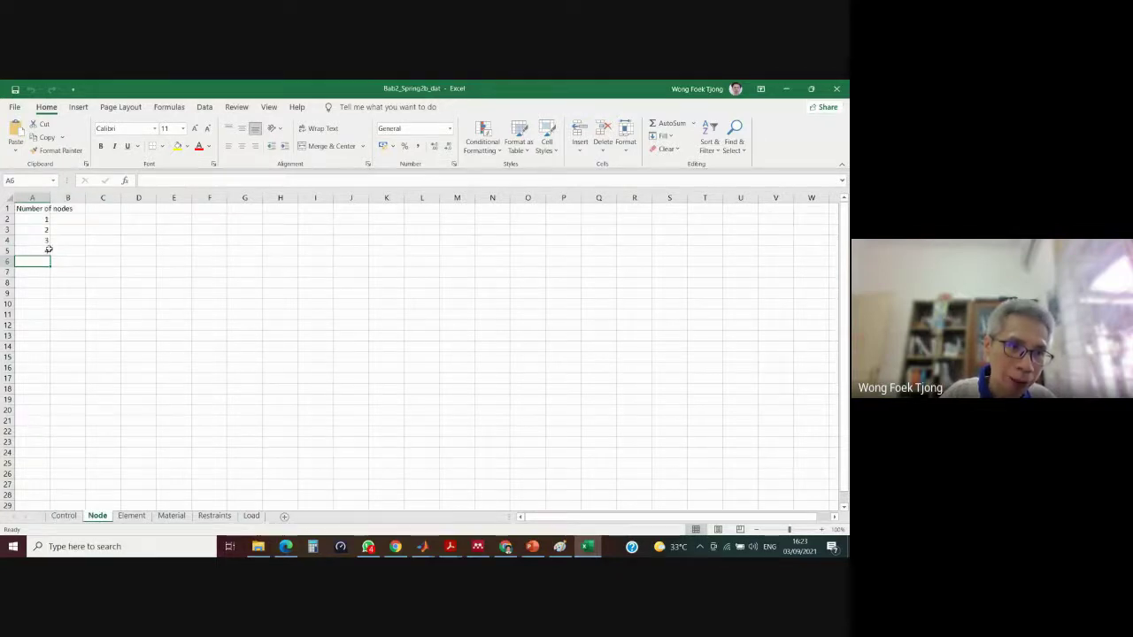
pyautogui.moveTo(46, 228); pyautogui.dragTo(49, 249)
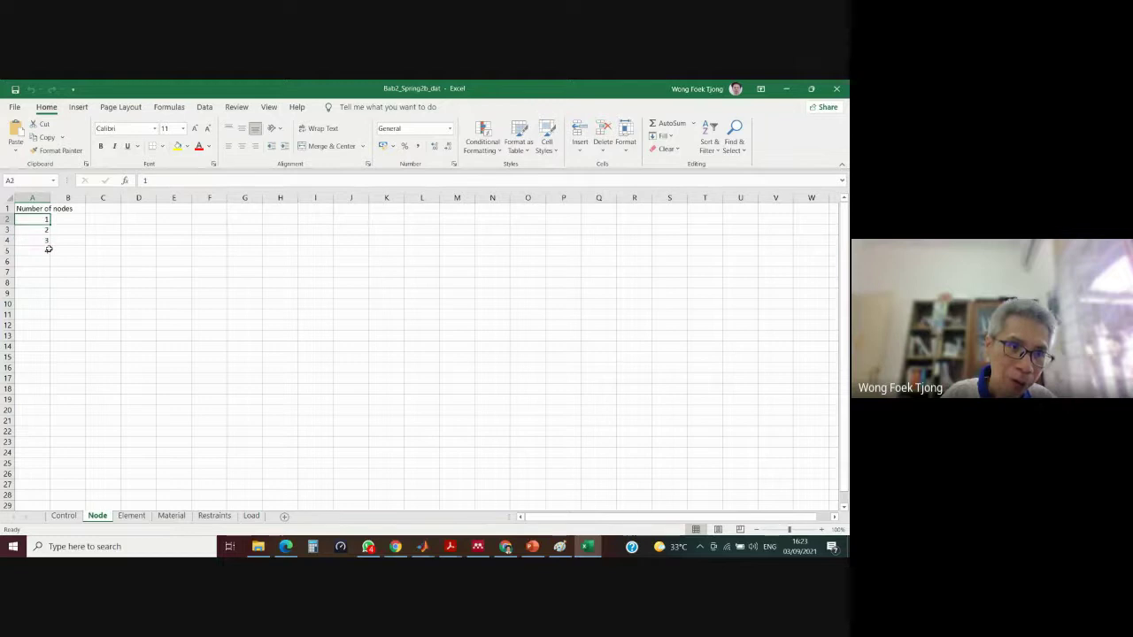
pyautogui.click(46, 251)
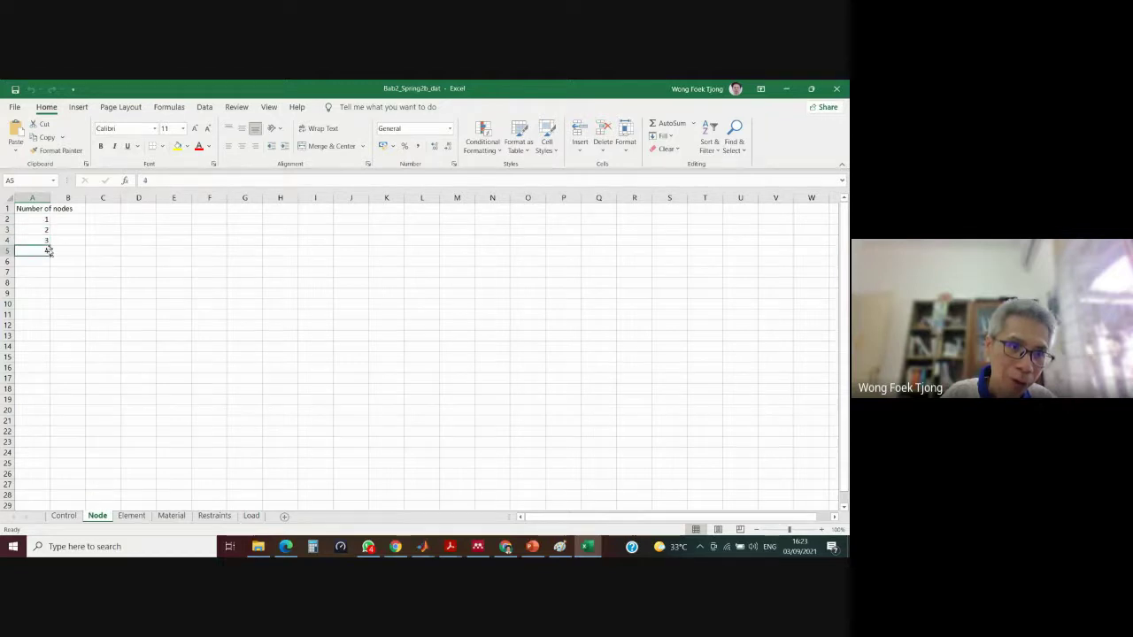
pyautogui.click(132, 516)
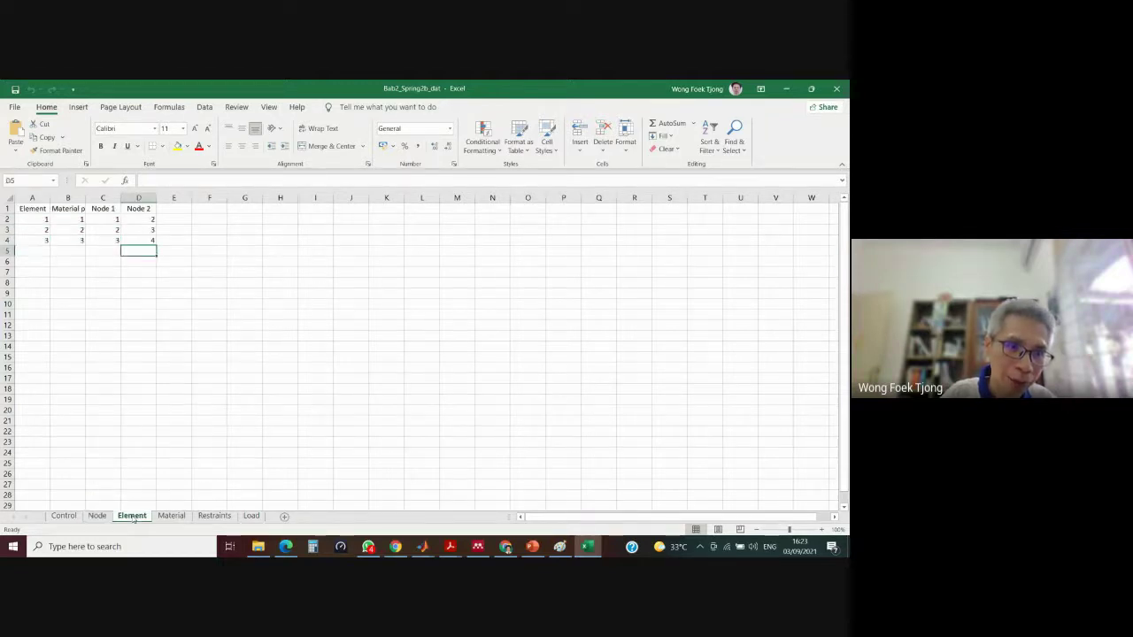
pyautogui.click(173, 517)
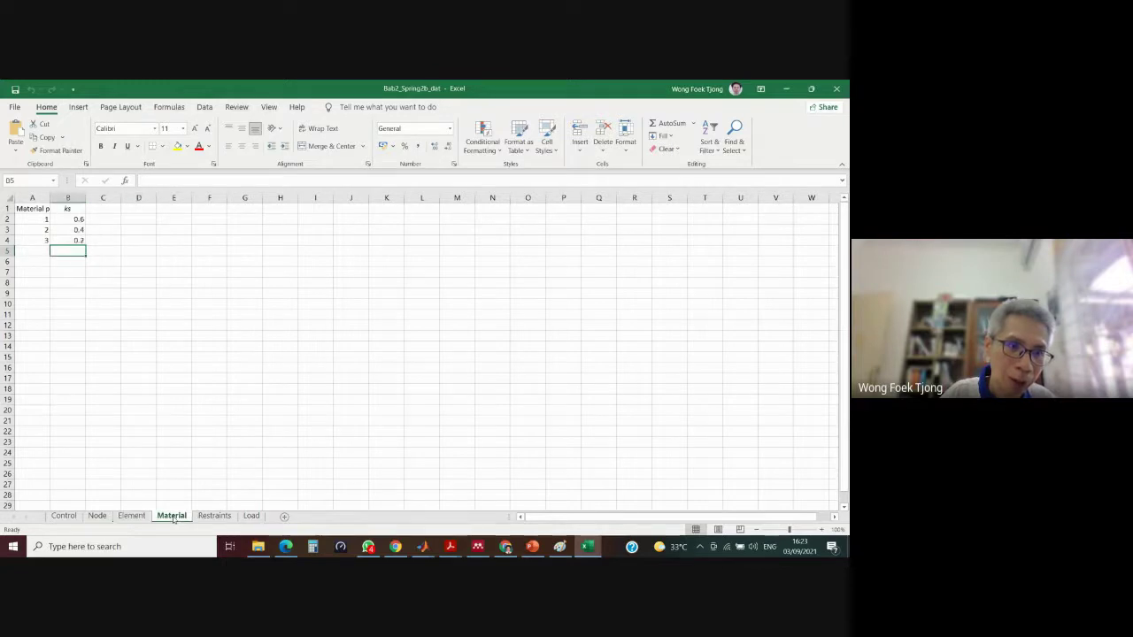
# - Examine the Restraints sheet, checking the node, u condition and u value entries for both restrained nodes
pyautogui.click(213, 517)
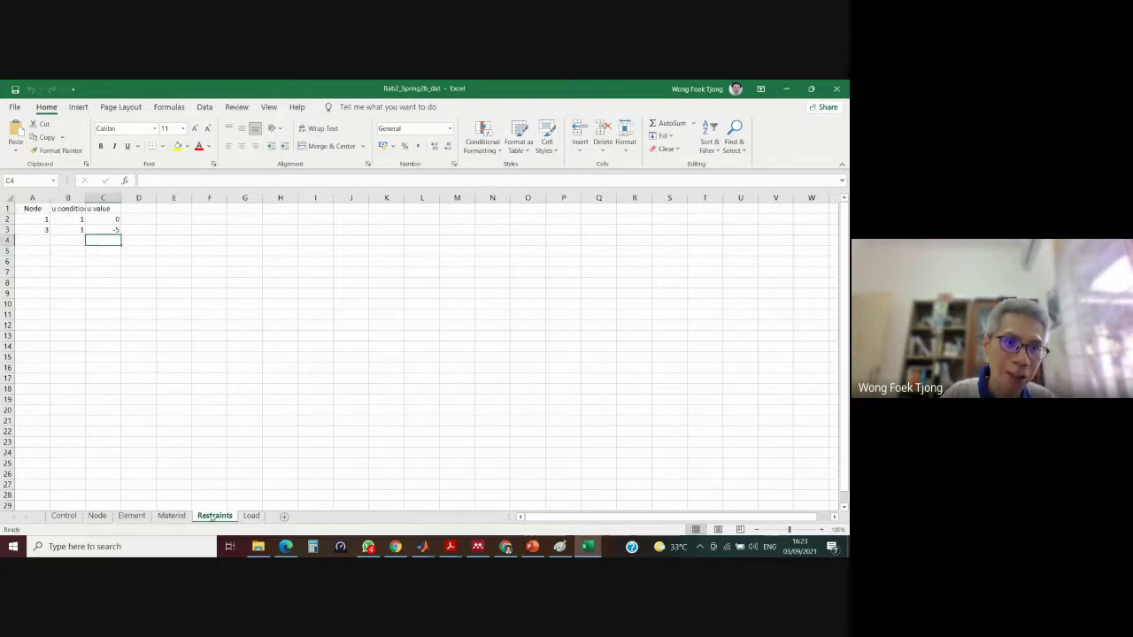
pyautogui.press('Up')
pyautogui.press('Up')
pyautogui.press('Left')
pyautogui.press('Left')
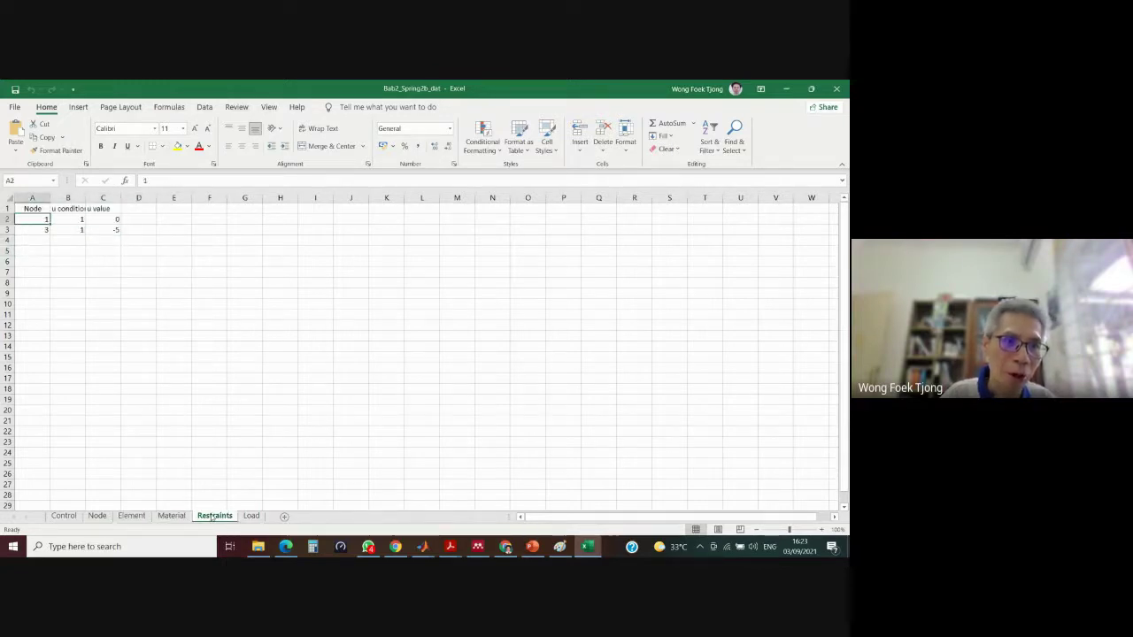
pyautogui.hotkey('shift', 'Right')
pyautogui.hotkey('shift', 'Right')
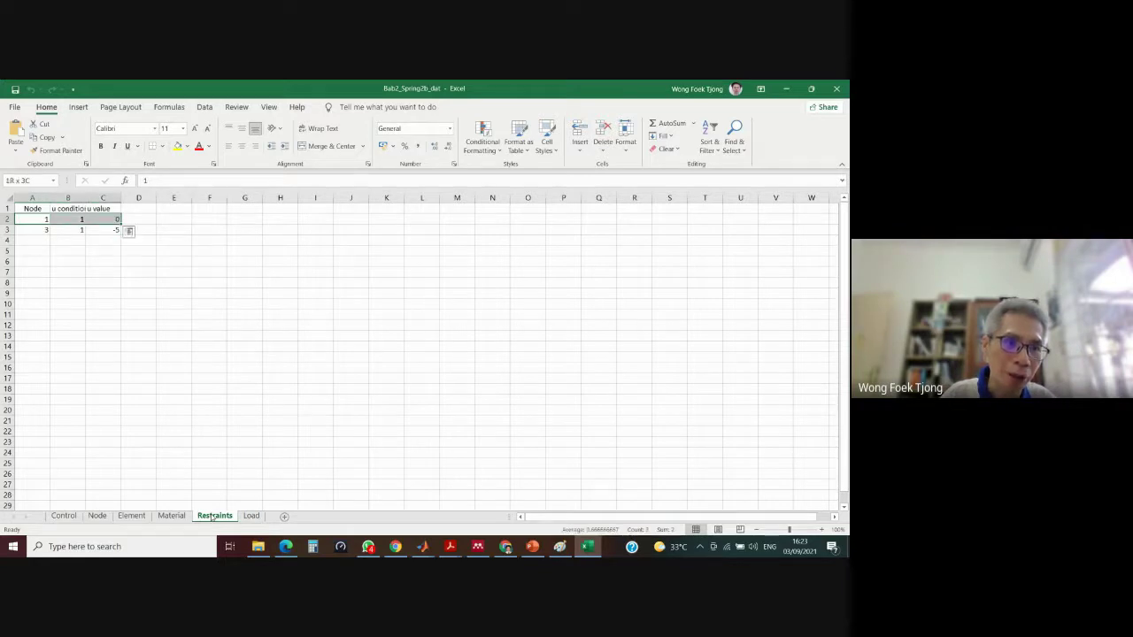
pyautogui.press('Down')
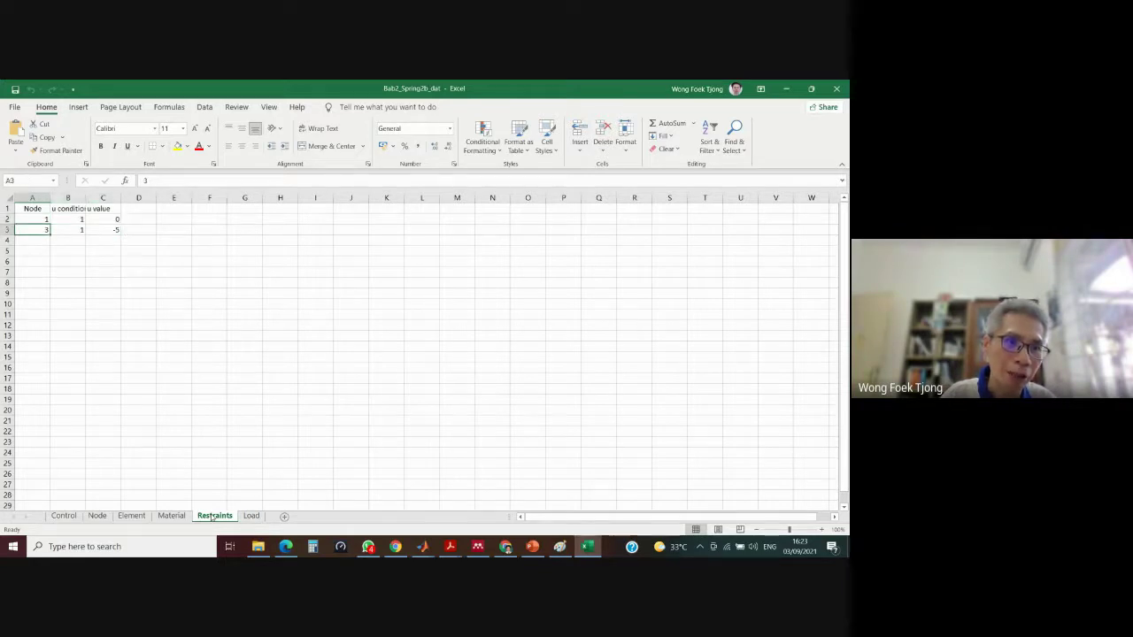
pyautogui.press('Up')
pyautogui.hotkey('shift', 'Right')
pyautogui.hotkey('shift', 'Right')
pyautogui.press('Left')
pyautogui.press('Down')
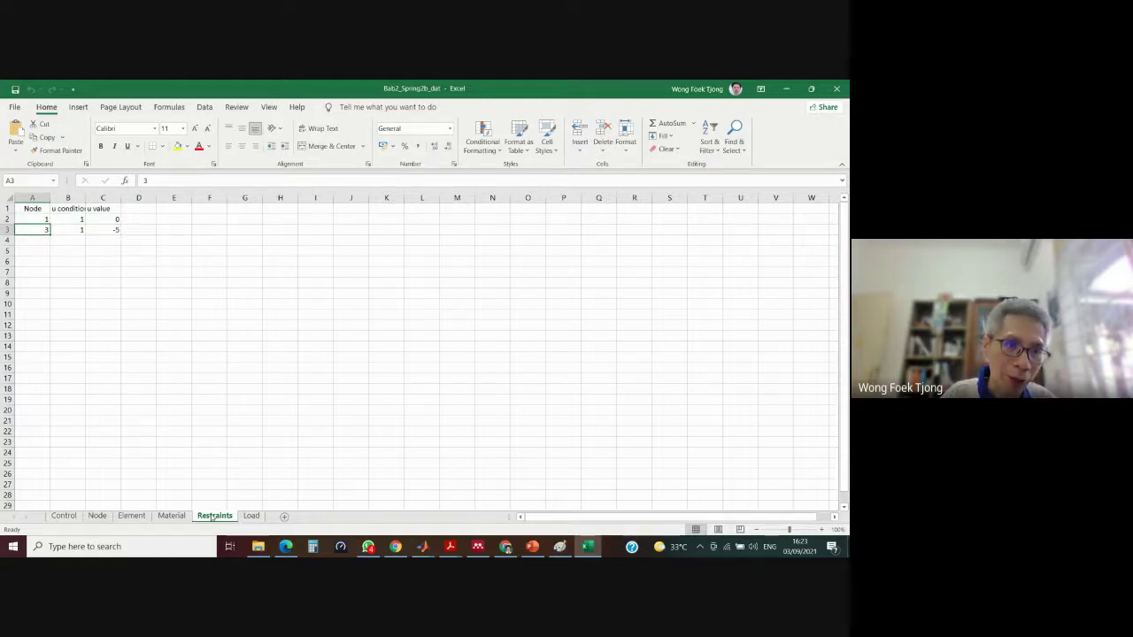
pyautogui.press('Right')
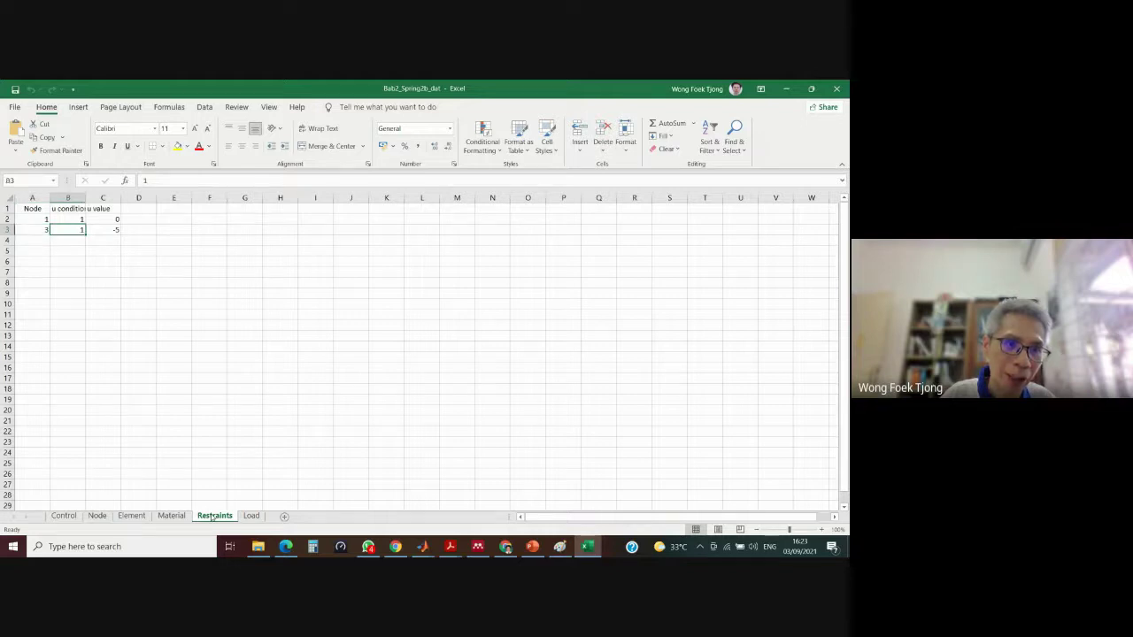
pyautogui.press('Right')
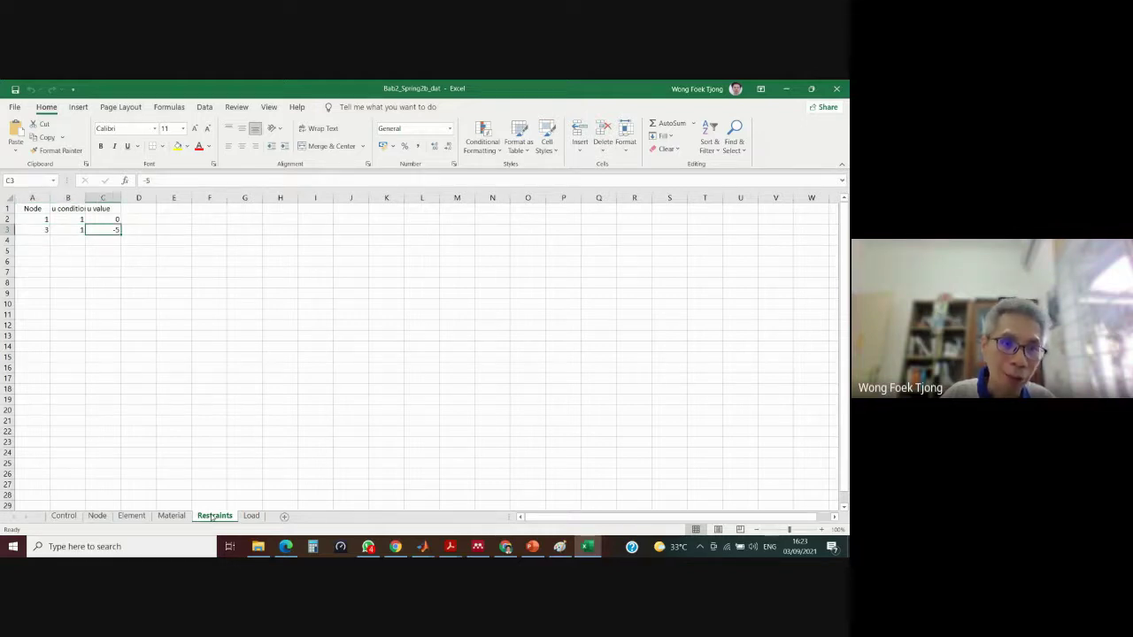
pyautogui.press('Up')
pyautogui.press('Up')
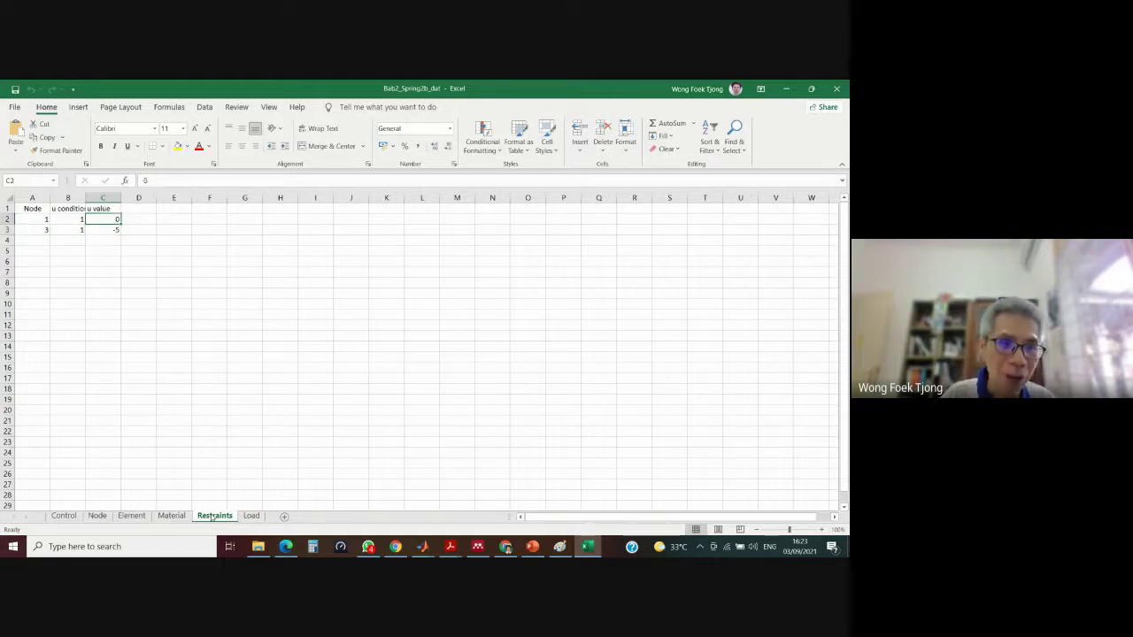
pyautogui.press('Down')
pyautogui.press('Down')
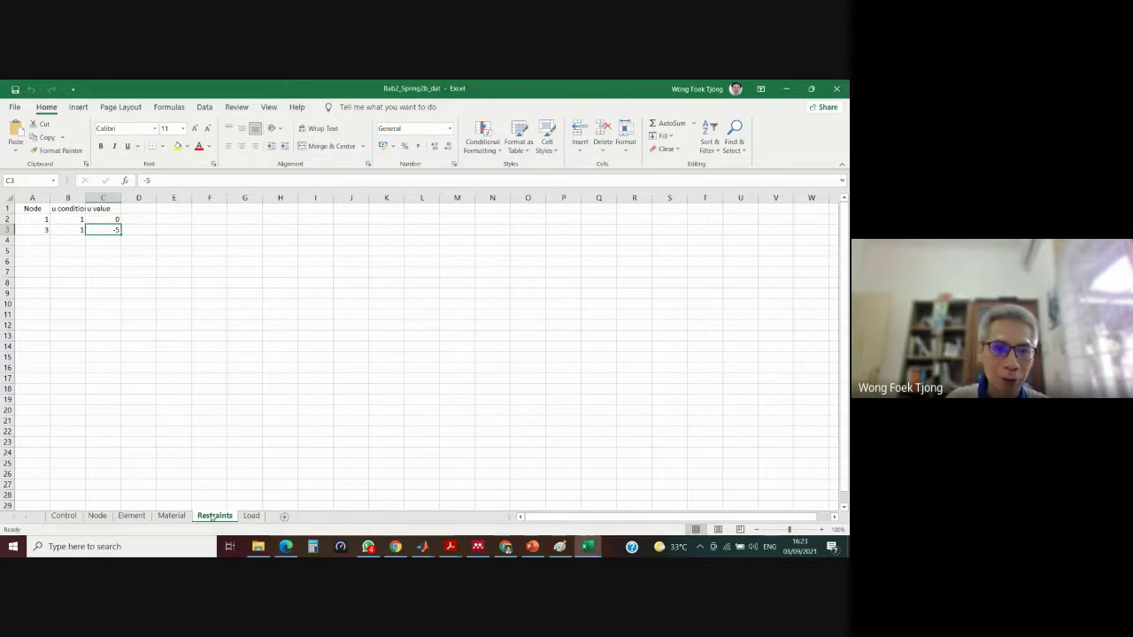
# - Examine the Load sheet, checking the node numbers and their FA_X force values row by row
pyautogui.click(251, 516)
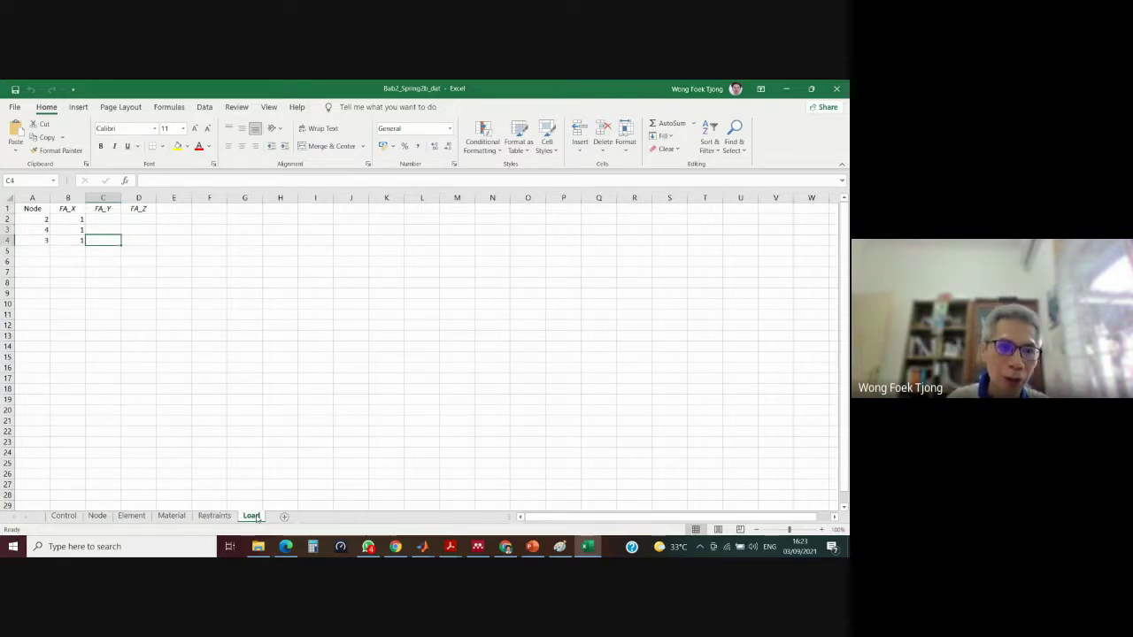
pyautogui.click(77, 220)
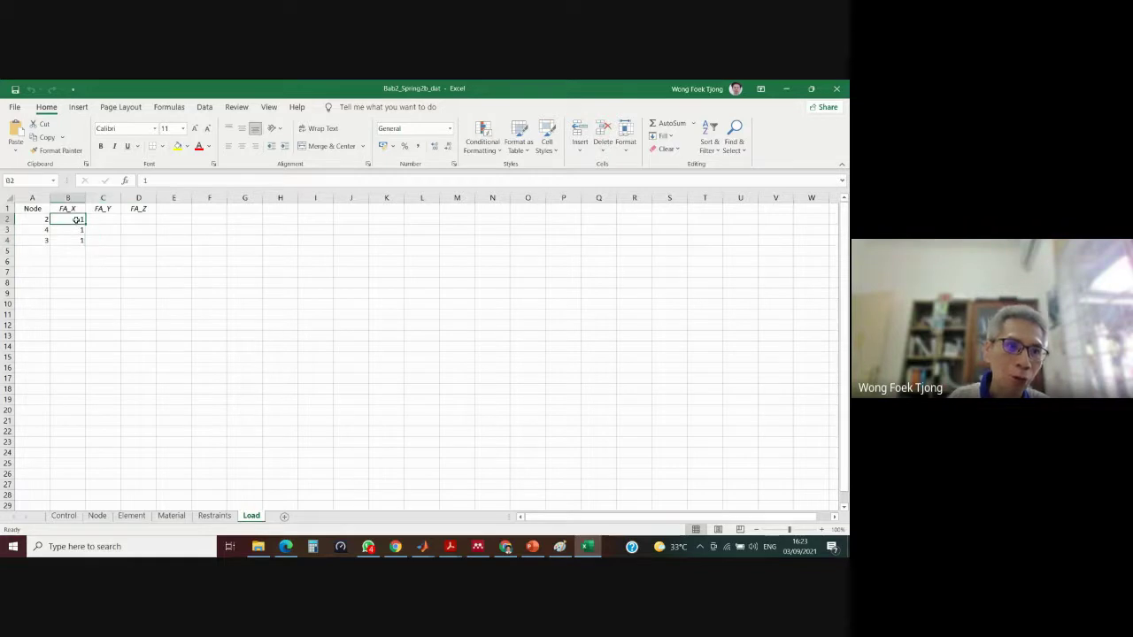
pyautogui.press('Down')
pyautogui.press('Up')
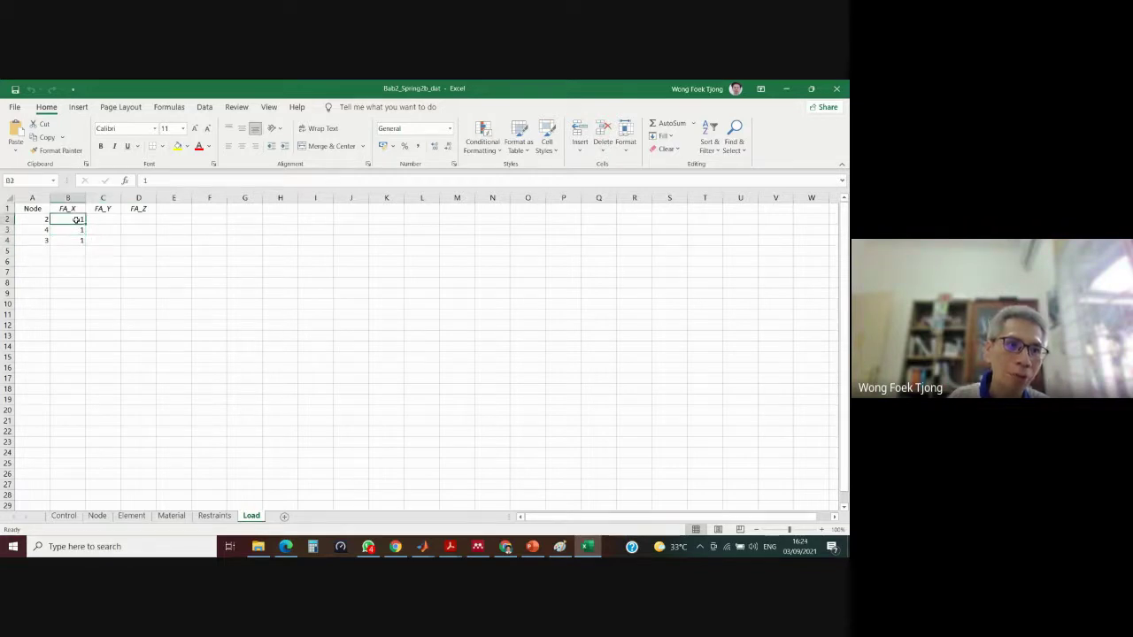
pyautogui.press('Left')
pyautogui.press('Right')
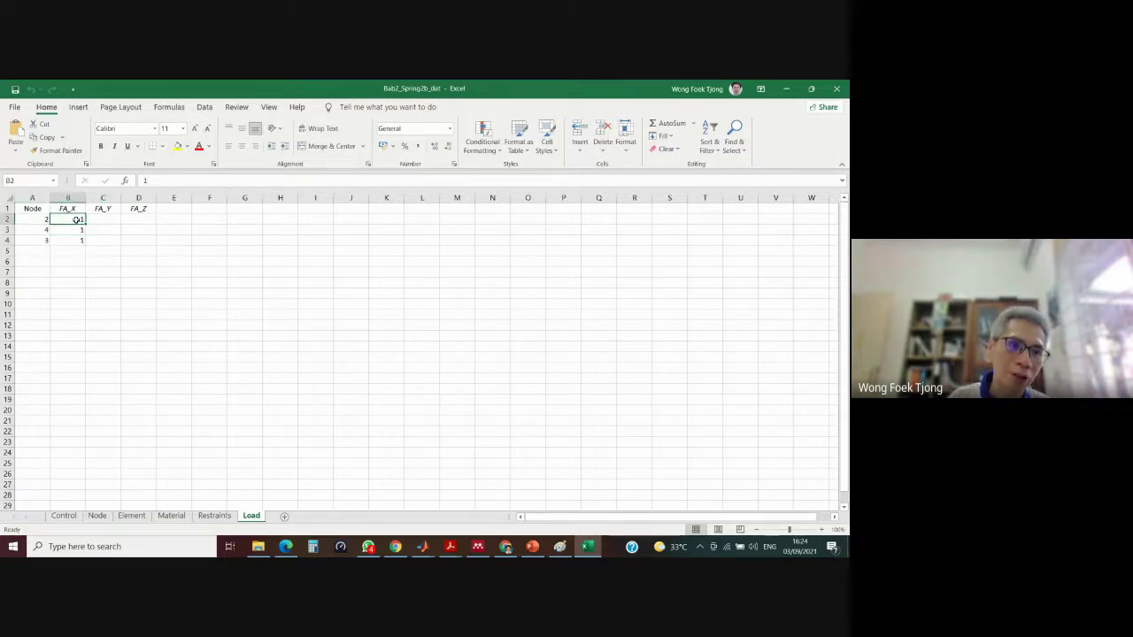
pyautogui.press('Left')
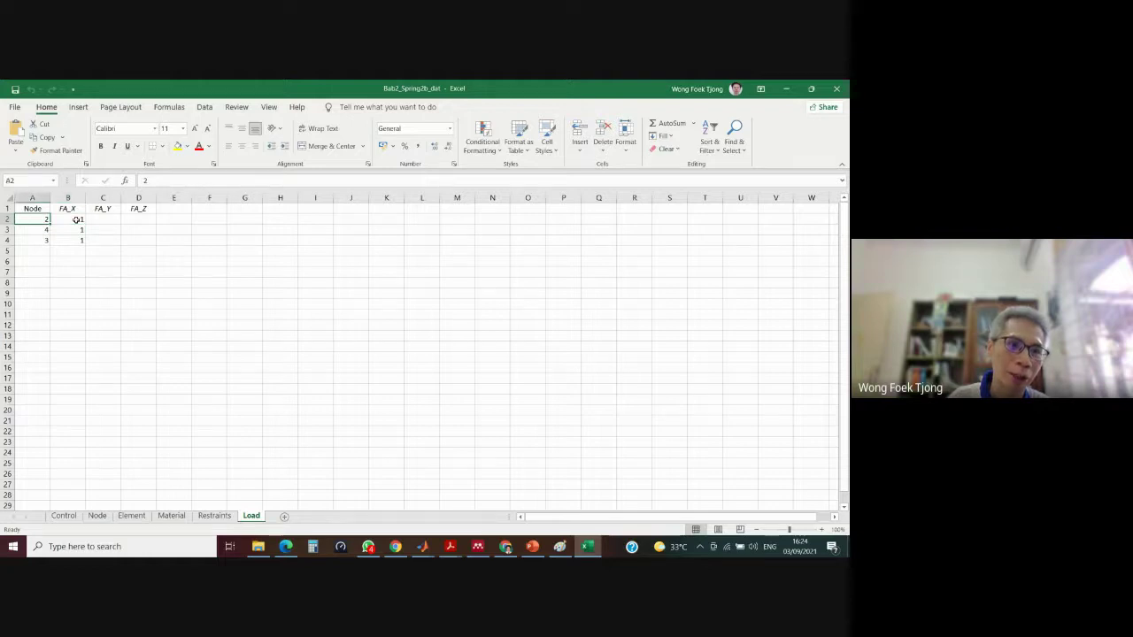
pyautogui.press('Down')
pyautogui.press('Down')
pyautogui.press('Down')
pyautogui.press('Up')
pyautogui.press('Up')
pyautogui.press('Up')
pyautogui.press('Down')
pyautogui.press('Down')
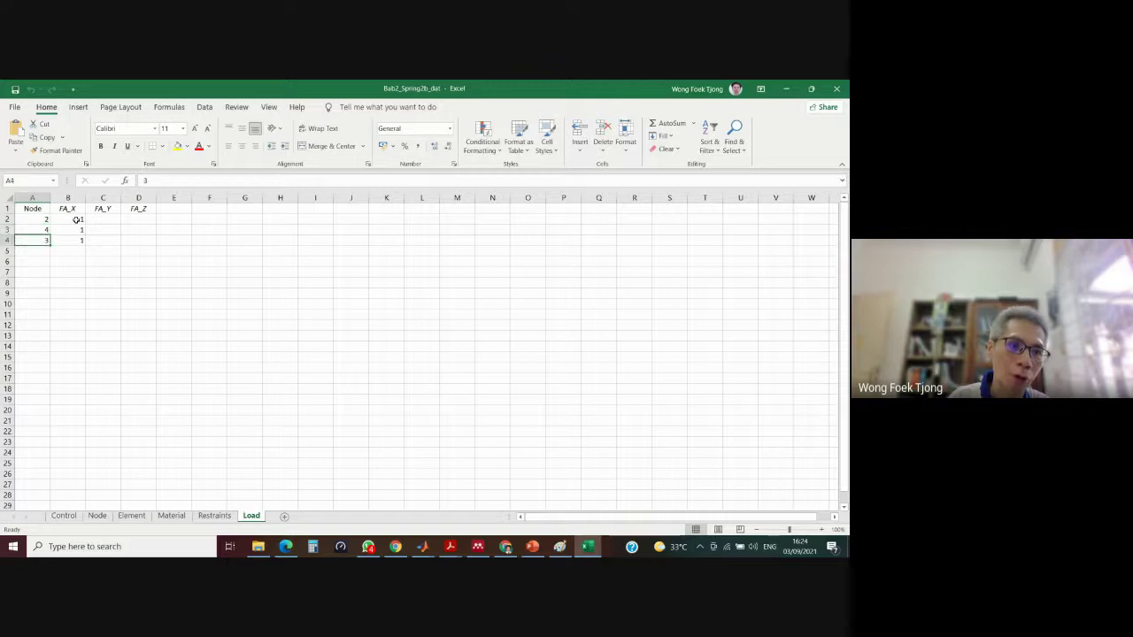
pyautogui.press('Right')
pyautogui.press('Up')
pyautogui.press('Up')
pyautogui.press('Down')
pyautogui.press('Down')
pyautogui.press('Down')
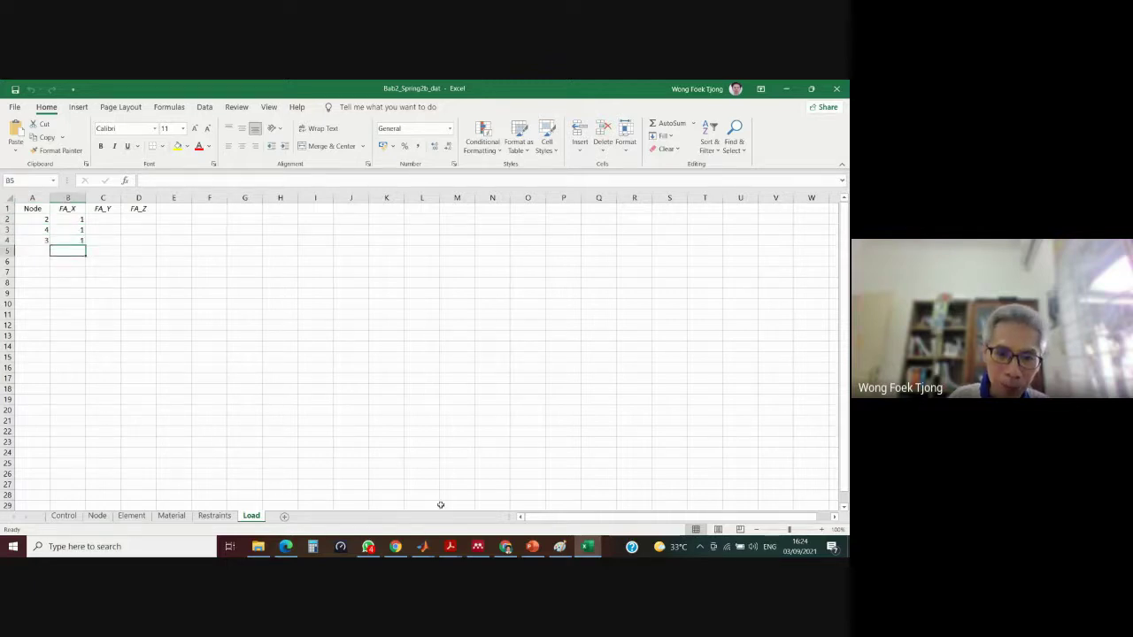
# - Switch to MATLAB, check that Bab2_Spring_a.m reads the Bab2_Spring2b_dat input file, and run Bab2_Spring_a in the Command Window
pyautogui.moveTo(422, 546)
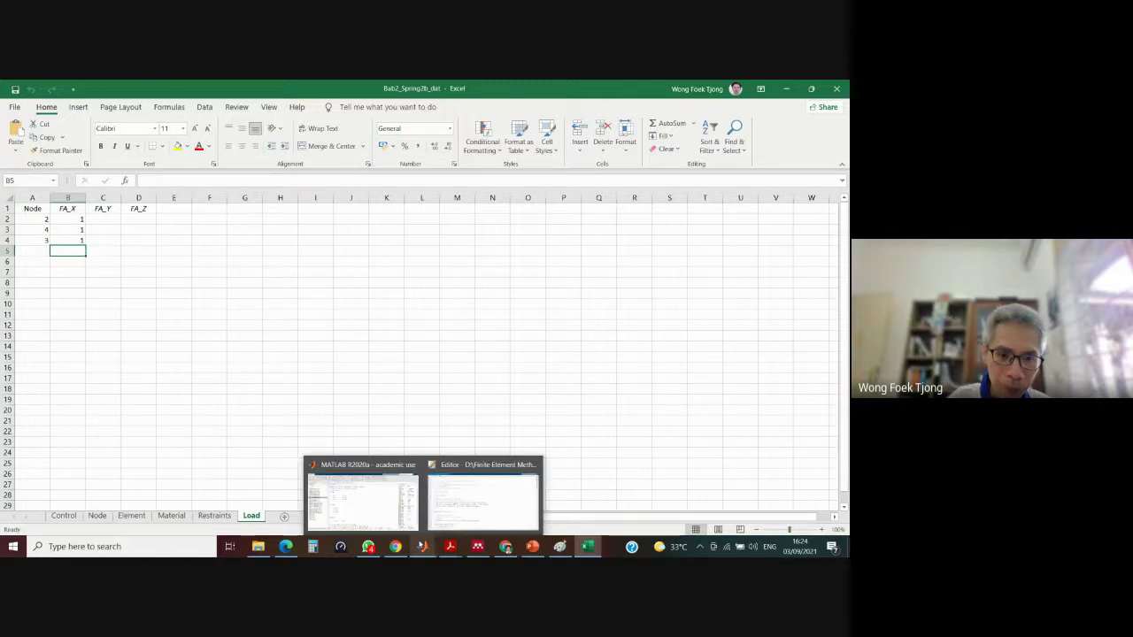
pyautogui.click(337, 506)
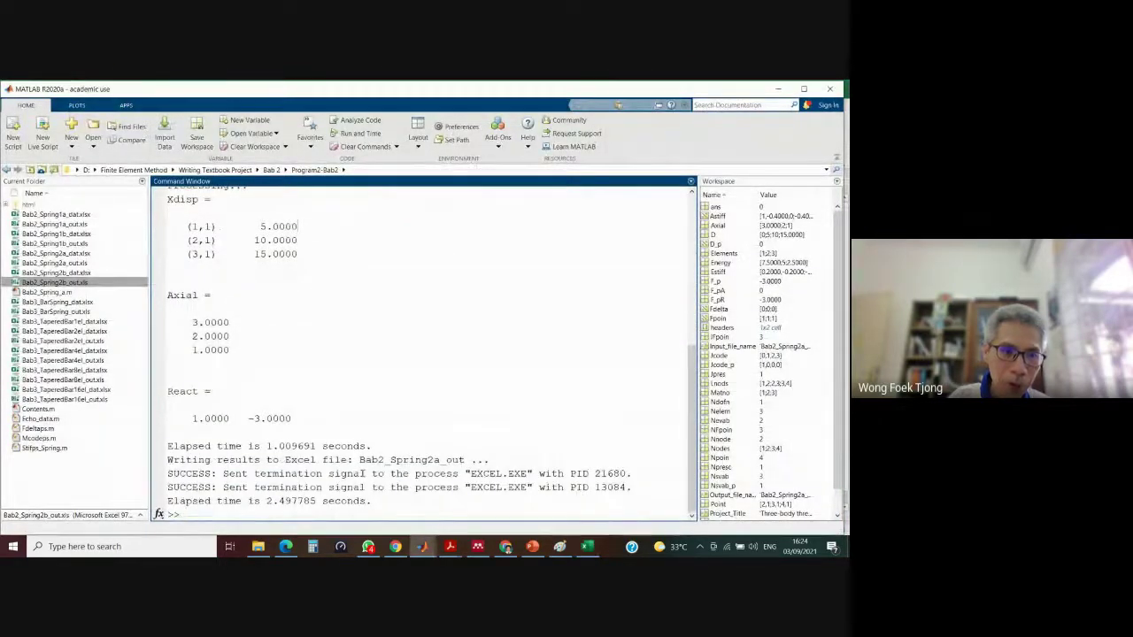
pyautogui.press('Up')
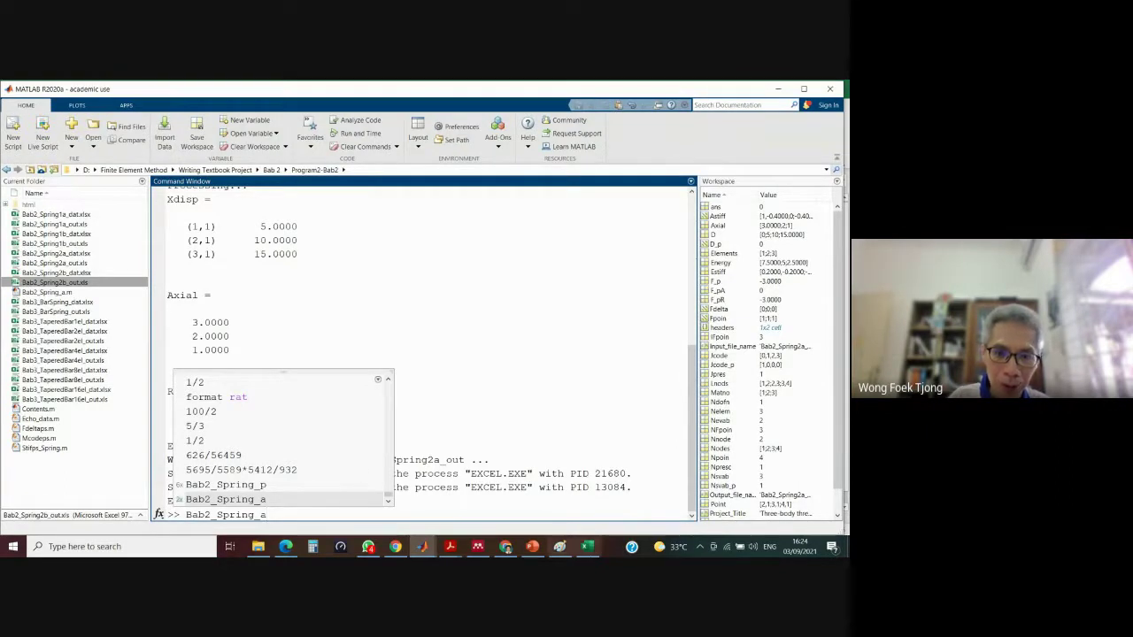
pyautogui.moveTo(423, 546)
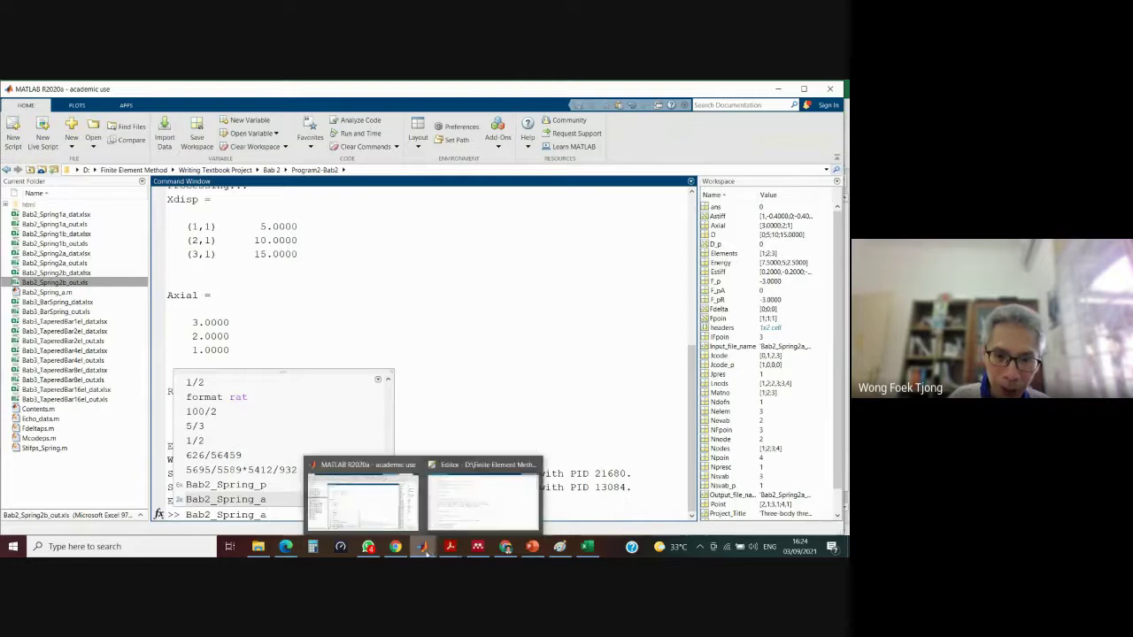
pyautogui.click(462, 515)
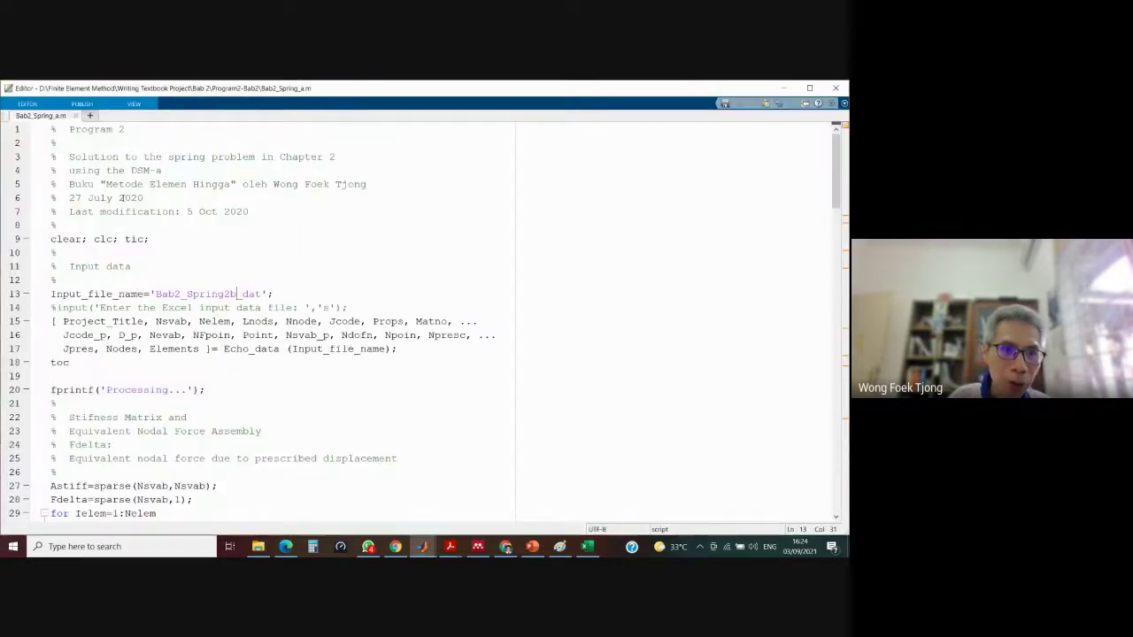
pyautogui.hotkey('alt', 'Tab')
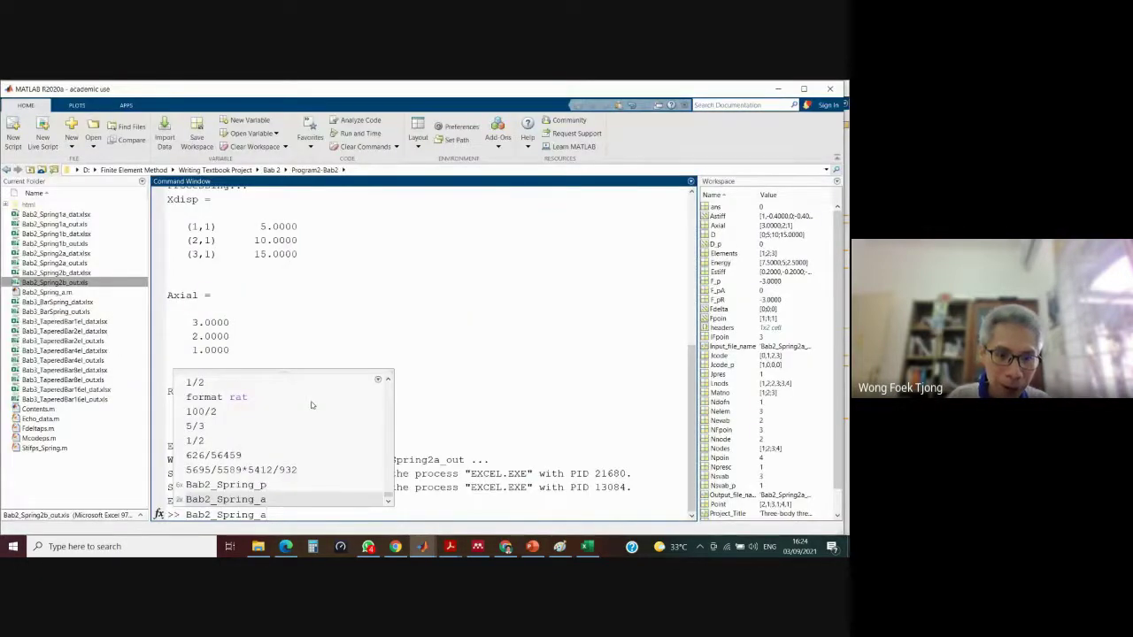
pyautogui.press('Return')
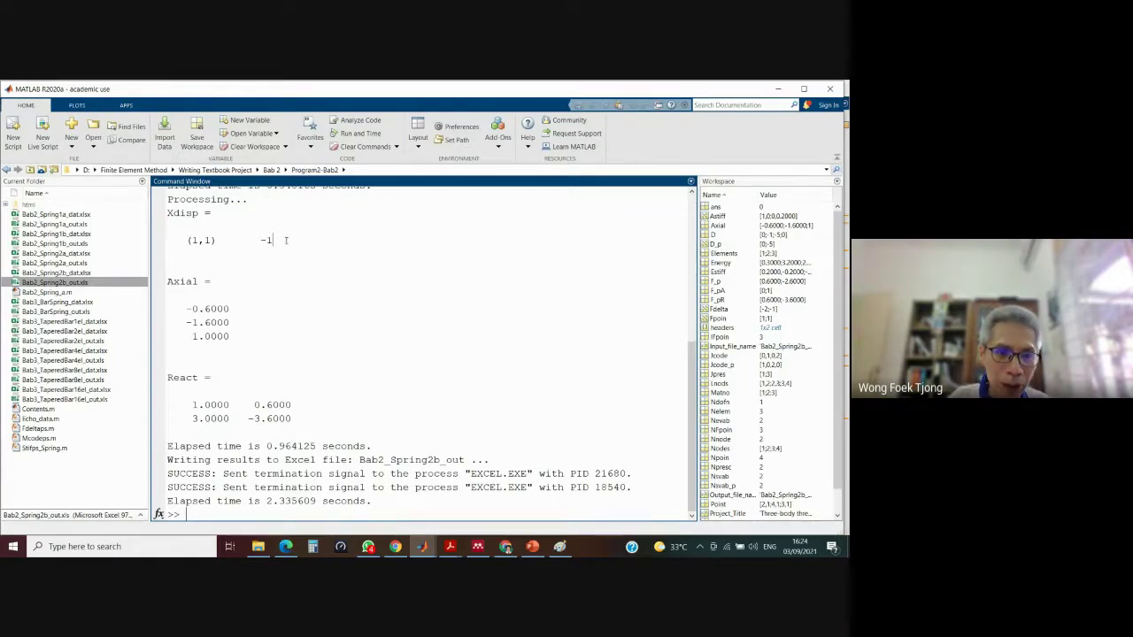
# - Switch to File Explorer and open the newly written Bab2_Spring2b_out workbook from the Program2-Bab2 folder in Excel
pyautogui.hotkey('alt', 'Tab')
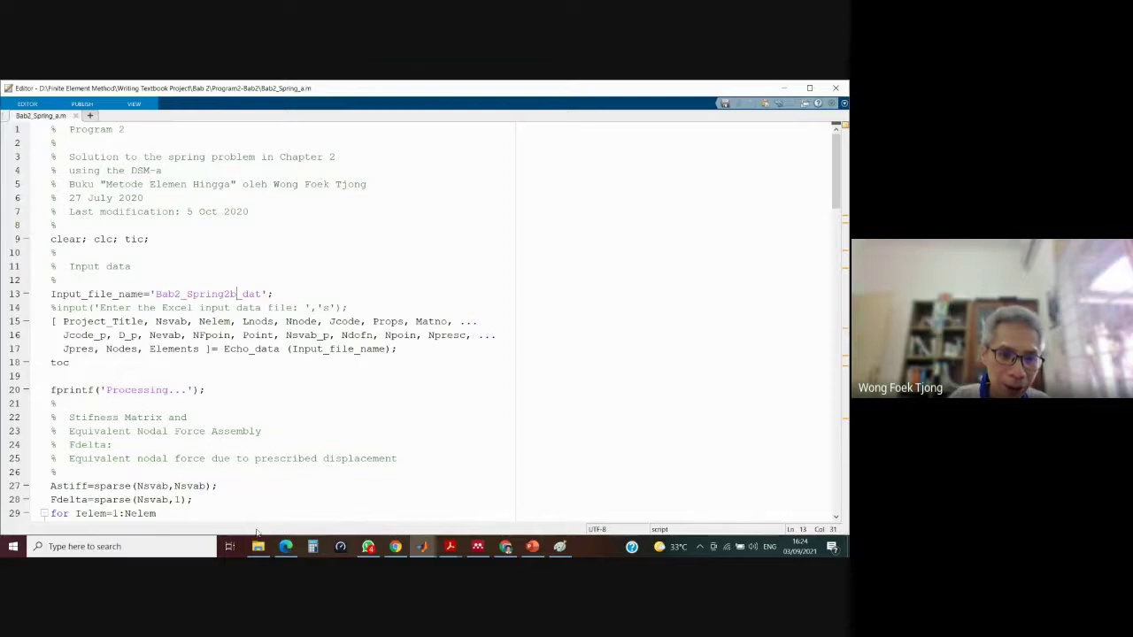
pyautogui.moveTo(258, 542)
pyautogui.click(259, 504)
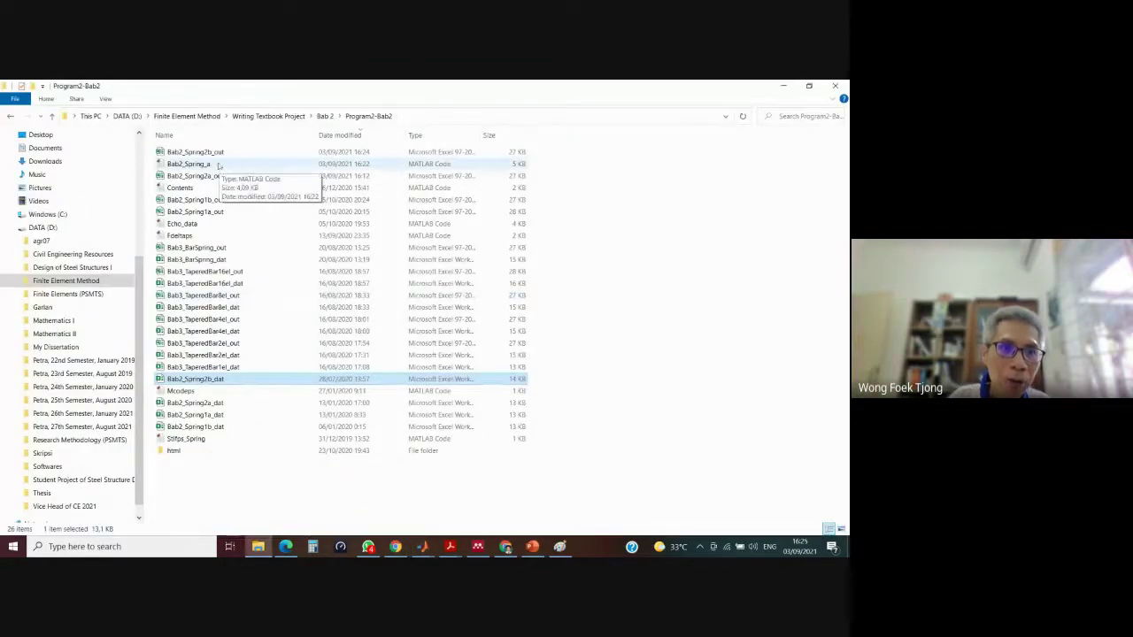
pyautogui.click(328, 136)
pyautogui.click(328, 136)
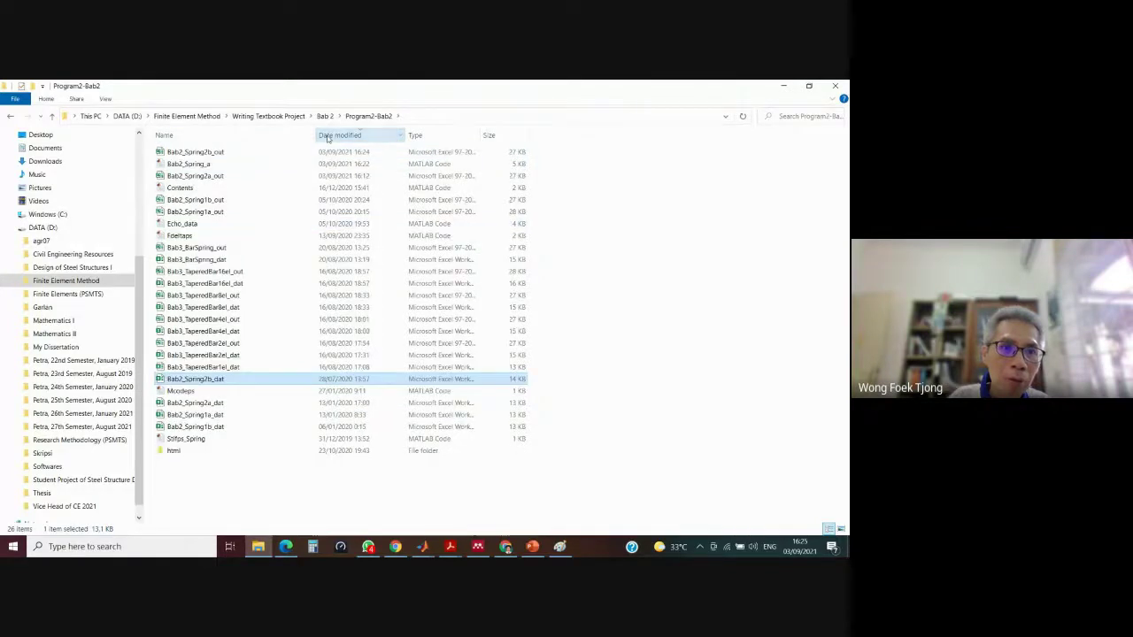
pyautogui.doubleClick(186, 152)
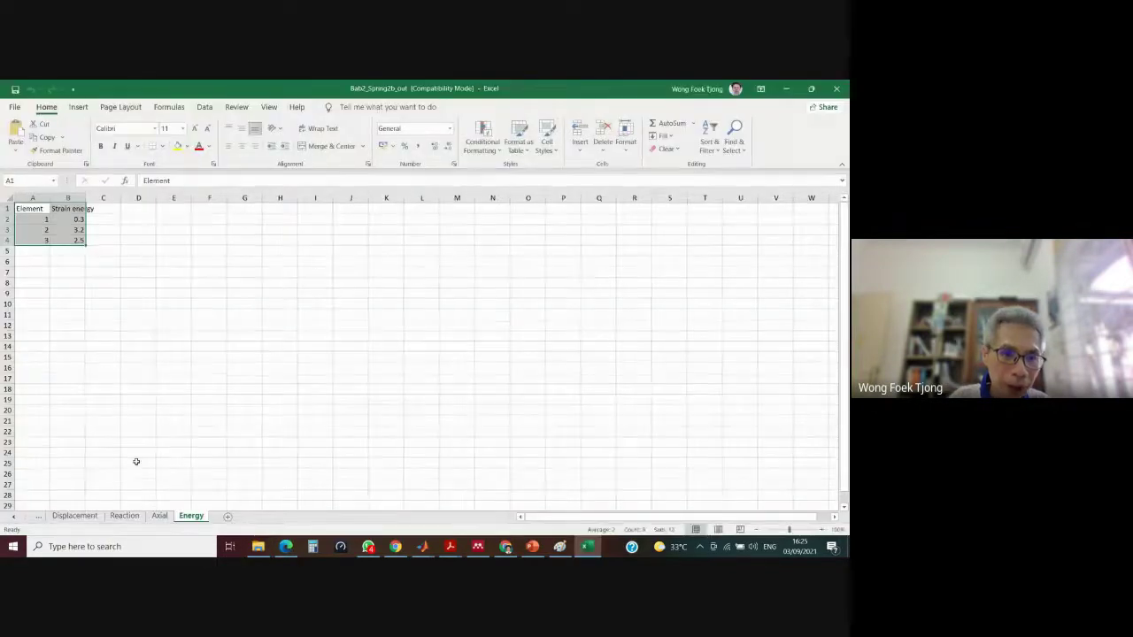
# - Review the Axial, Reaction and Displacement sheets of the output workbook, checking the displacements of nodes 2 and 3
pyautogui.click(162, 518)
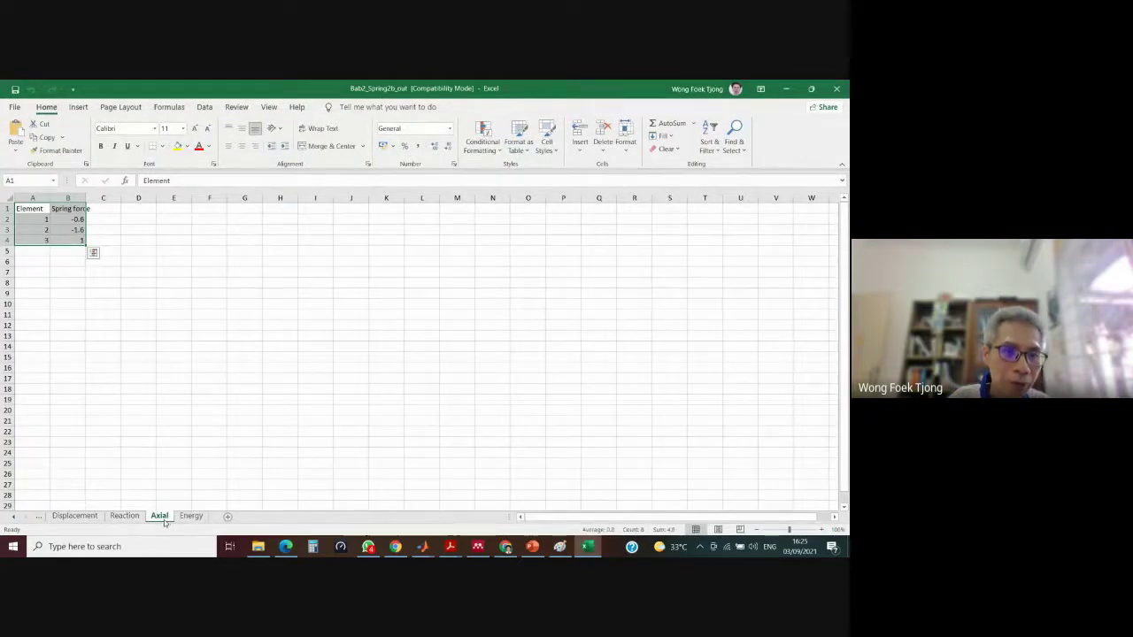
pyautogui.click(126, 518)
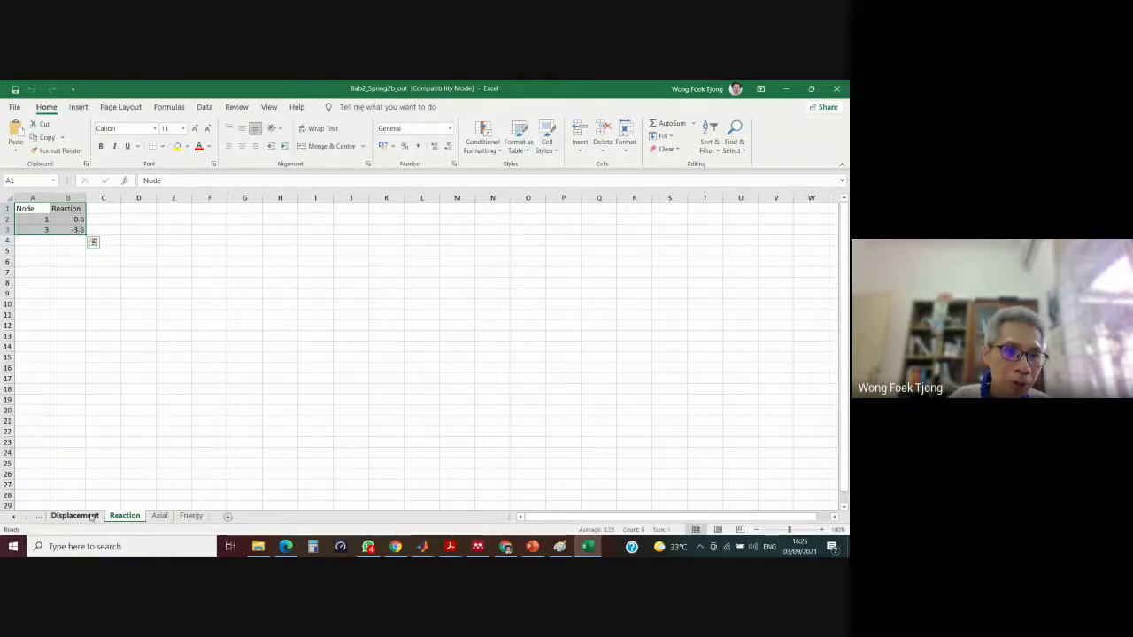
pyautogui.click(92, 518)
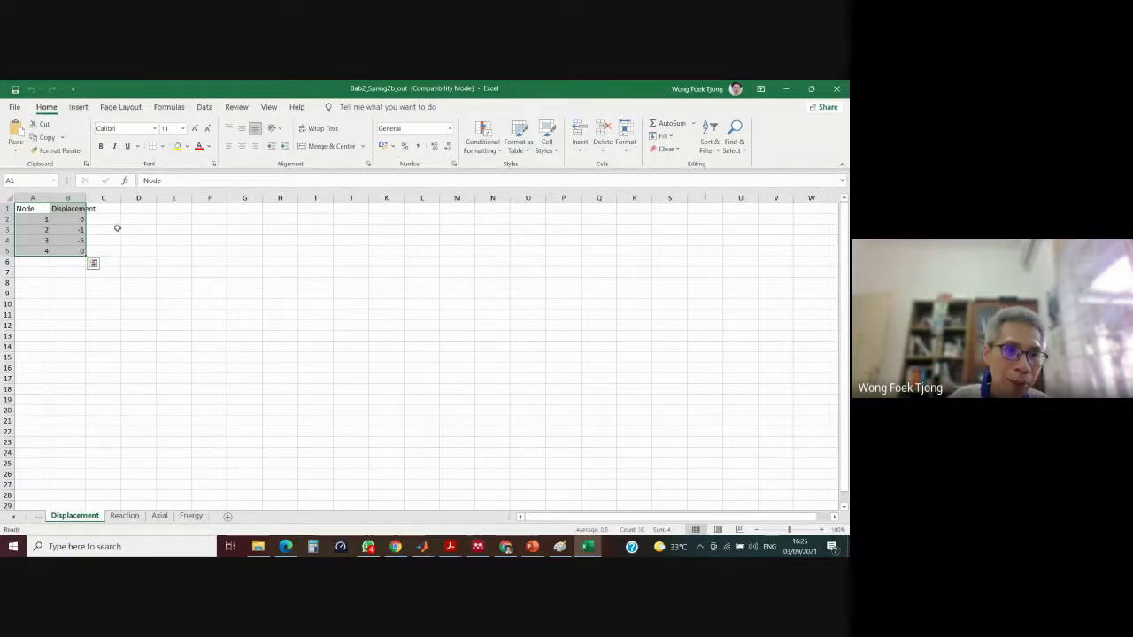
pyautogui.click(81, 230)
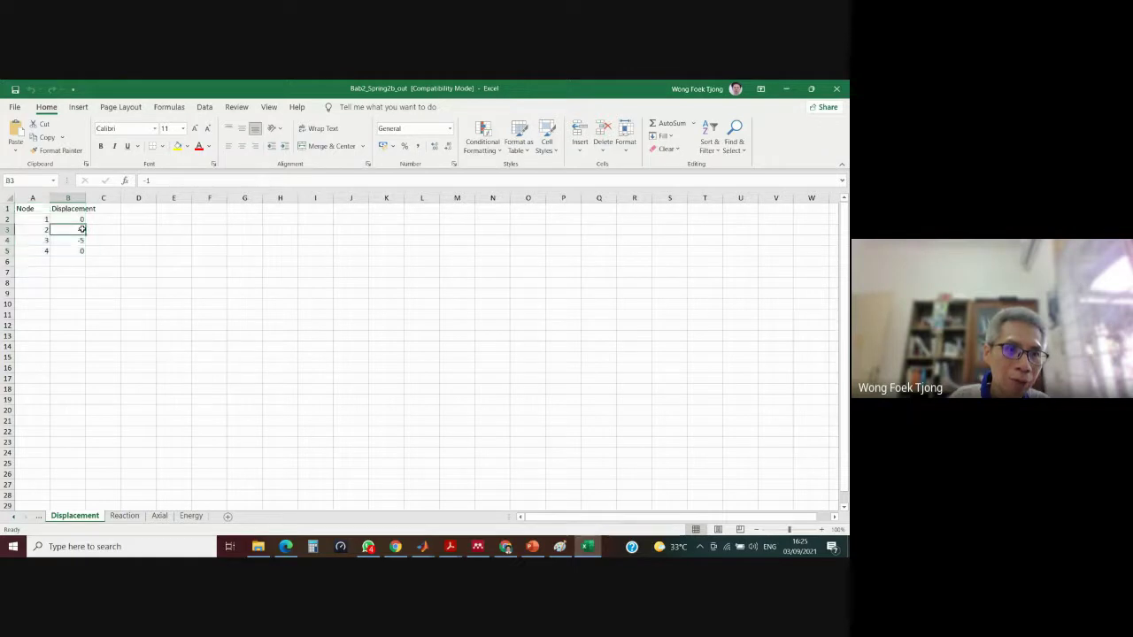
pyautogui.press('Left')
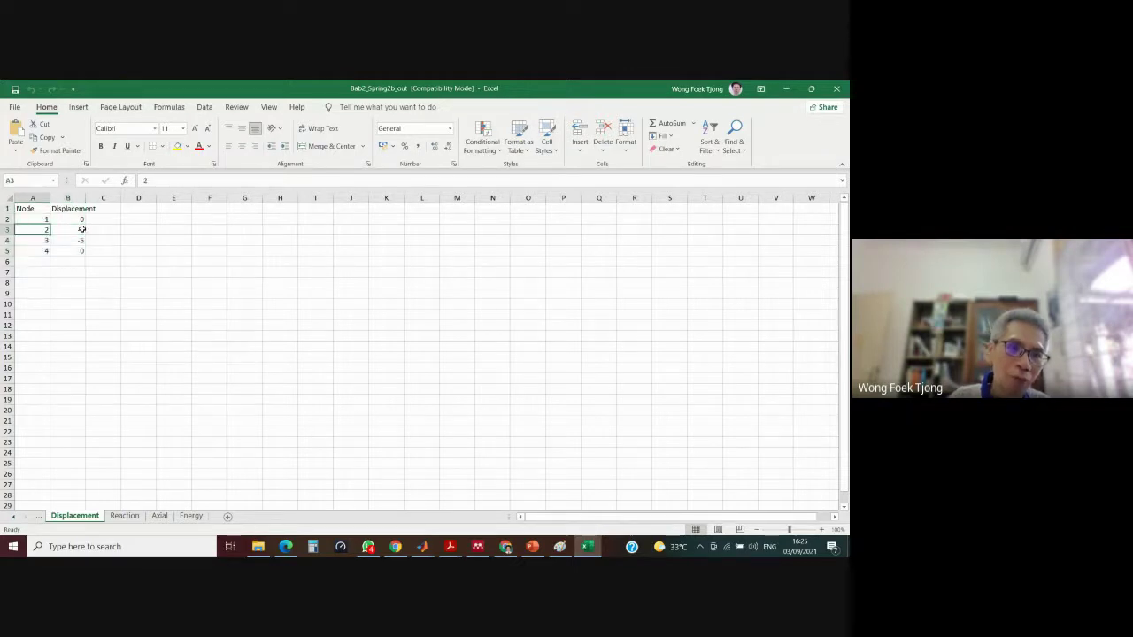
pyautogui.hotkey('shift', 'Down')
pyautogui.press('Right')
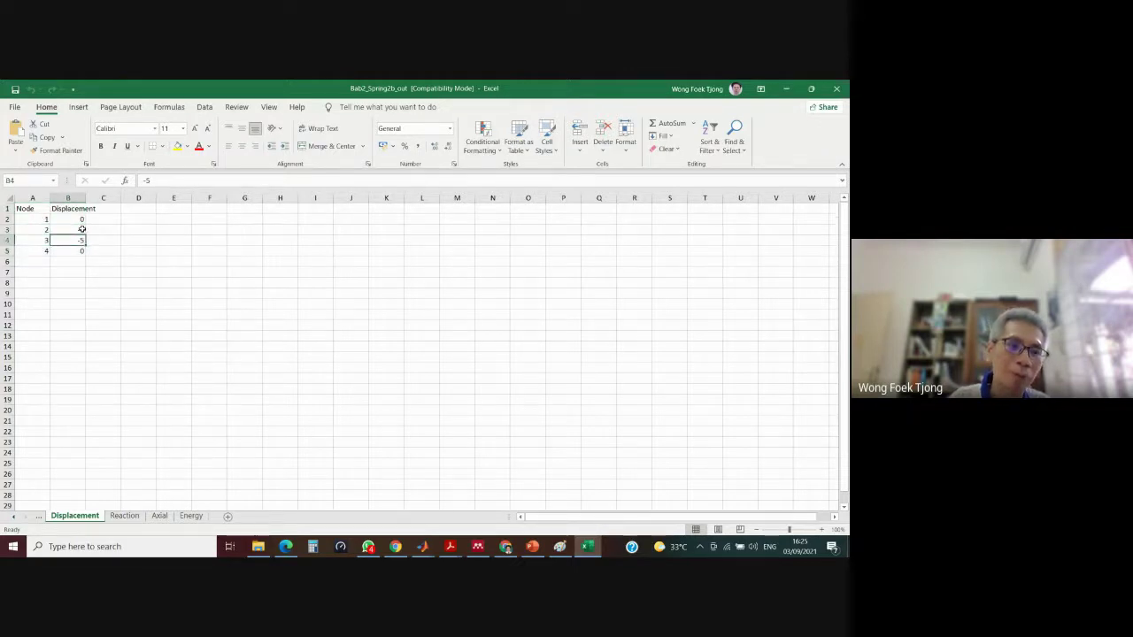
# - Highlight the displacement values of nodes 1 and 3 with a yellow fill
pyautogui.press('Up')
pyautogui.press('Up')
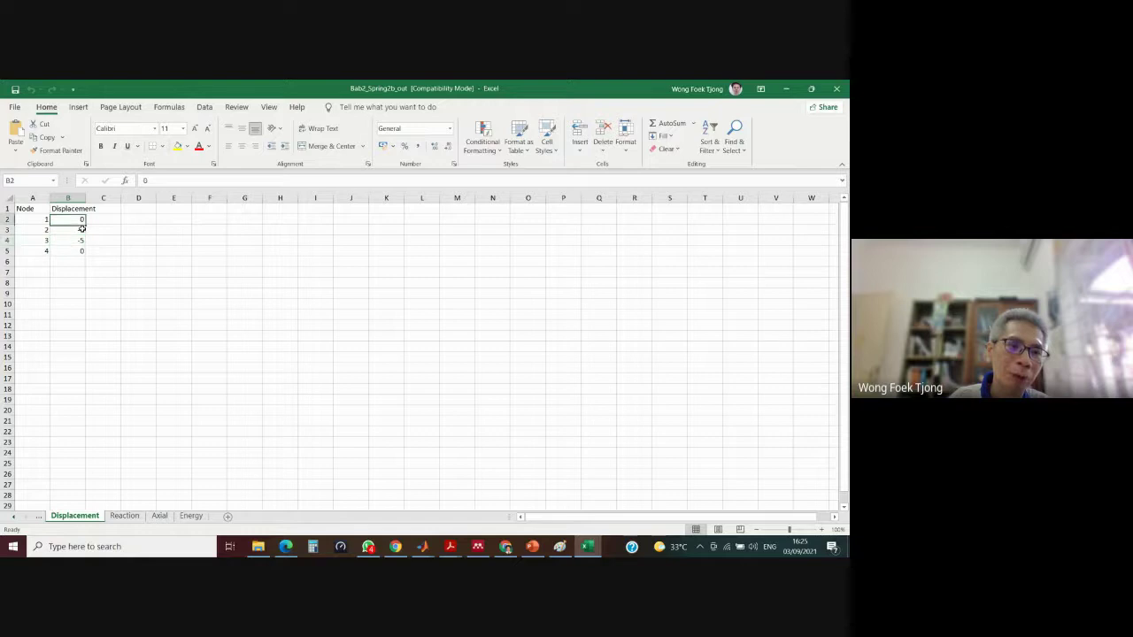
pyautogui.click(178, 146)
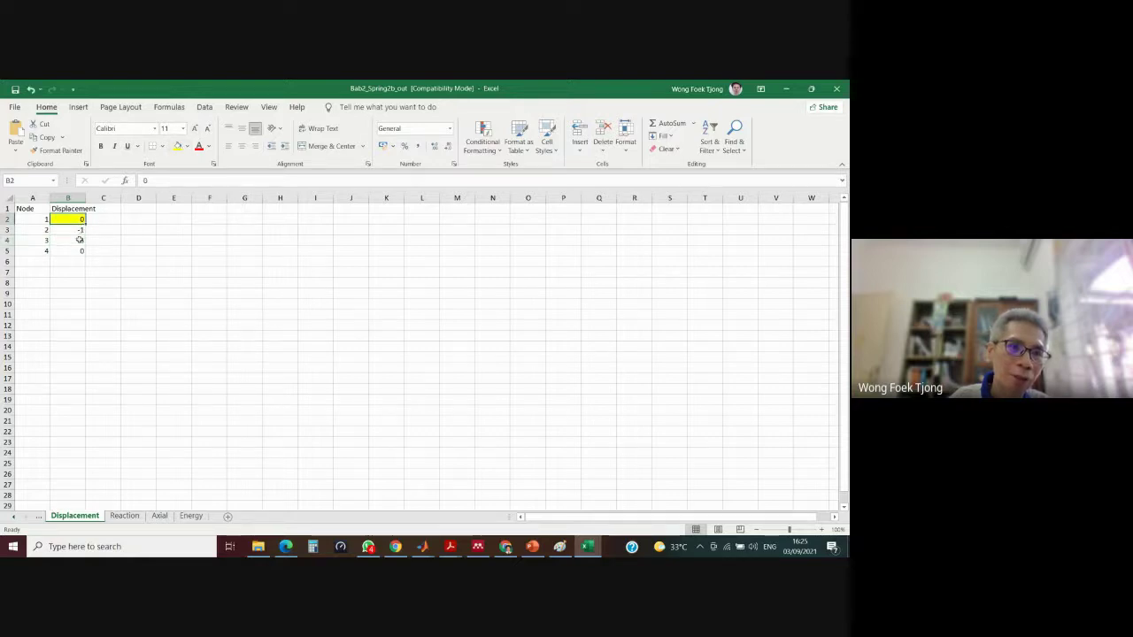
pyautogui.click(80, 240)
pyautogui.click(178, 147)
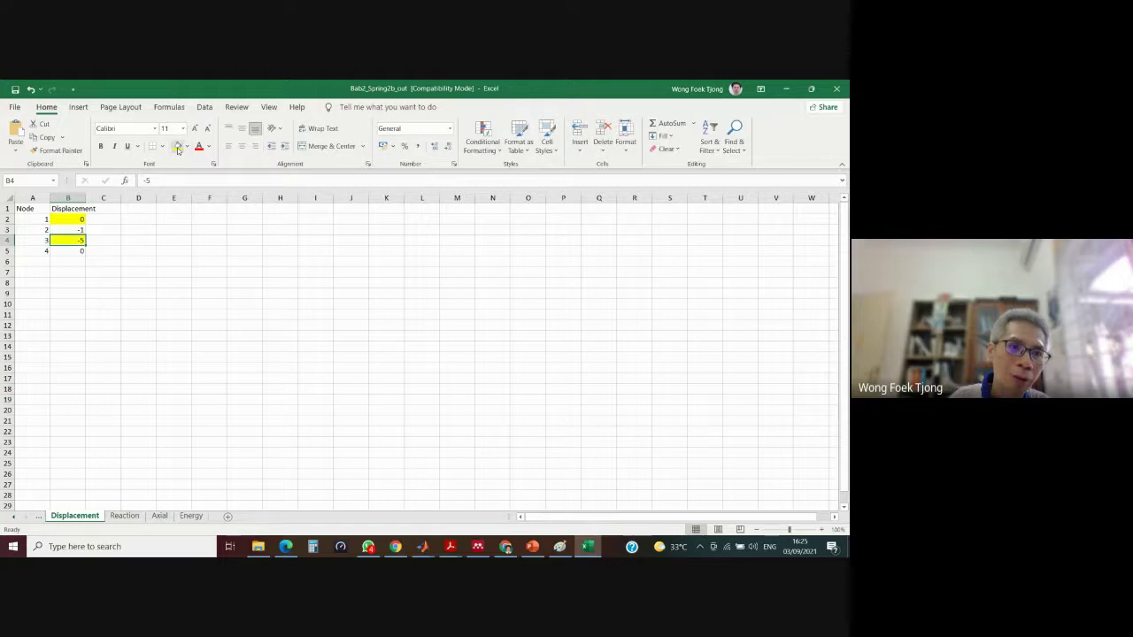
# - Examine the displacements of nodes 2, 4 and 3, and check the reaction at node 3 on the Reaction sheet
pyautogui.click(81, 230)
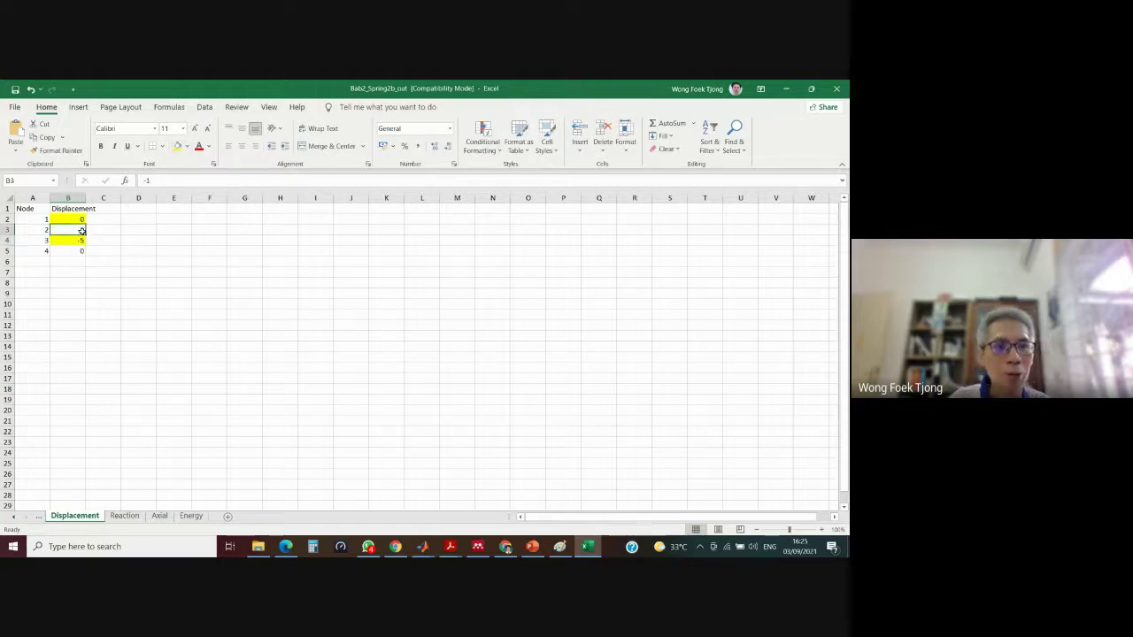
pyautogui.press('Down')
pyautogui.press('Down')
pyautogui.press('Down')
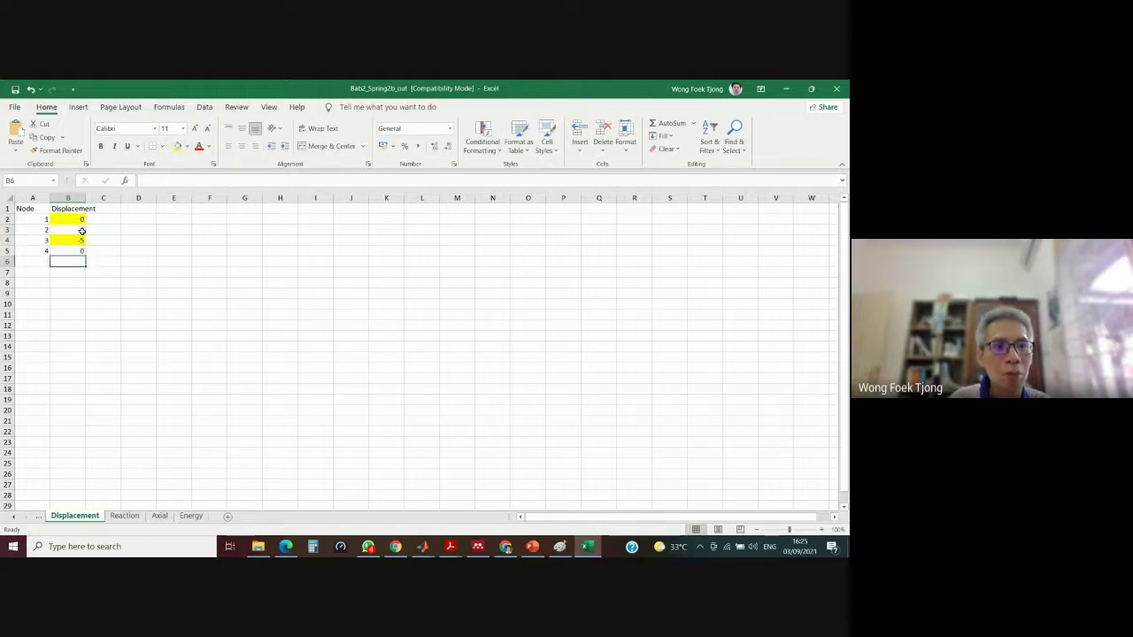
pyautogui.press('Up')
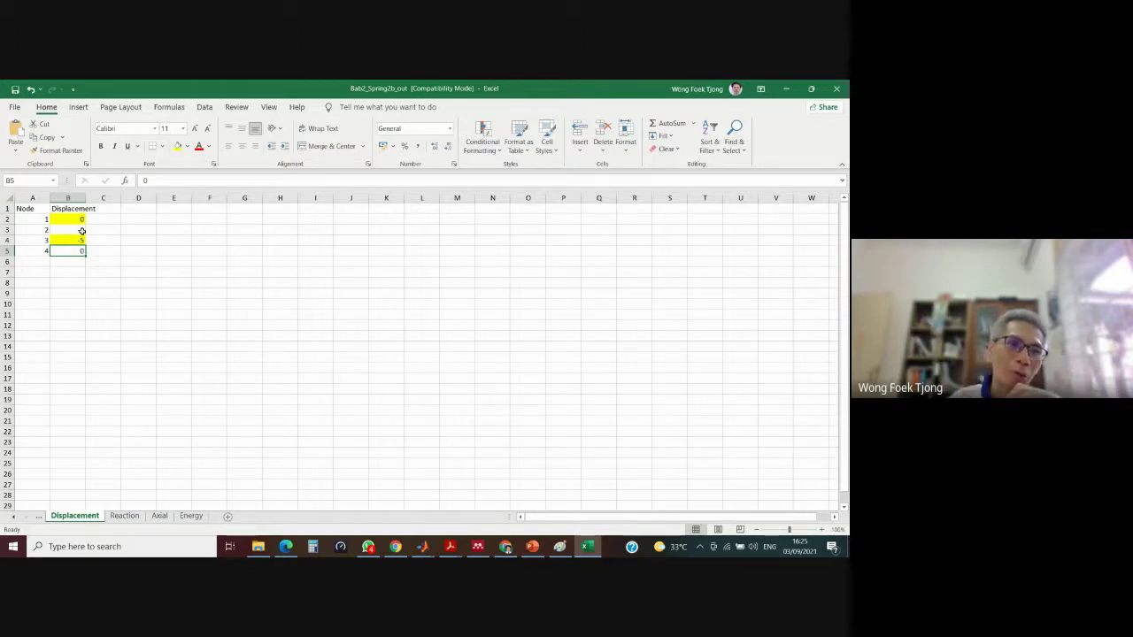
pyautogui.click(82, 241)
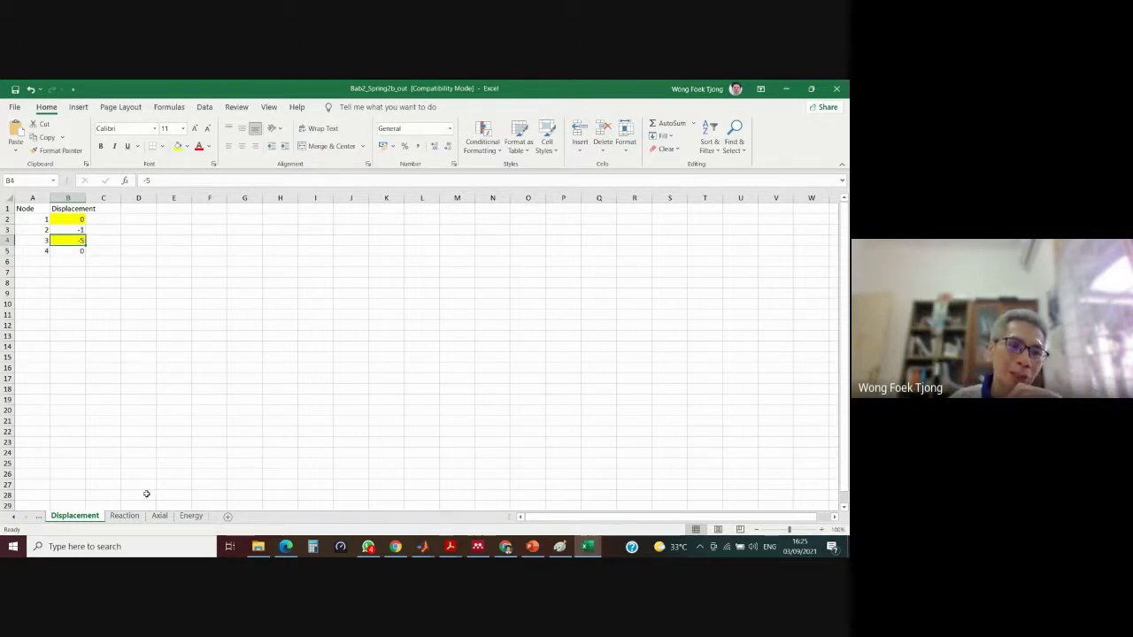
pyautogui.click(133, 517)
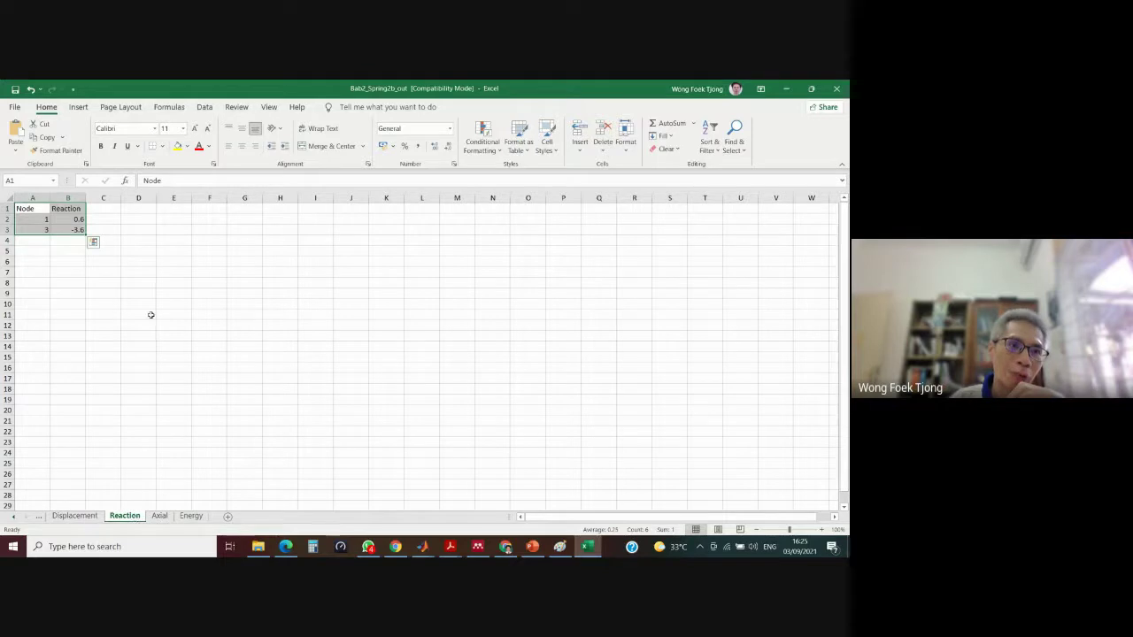
pyautogui.click(76, 229)
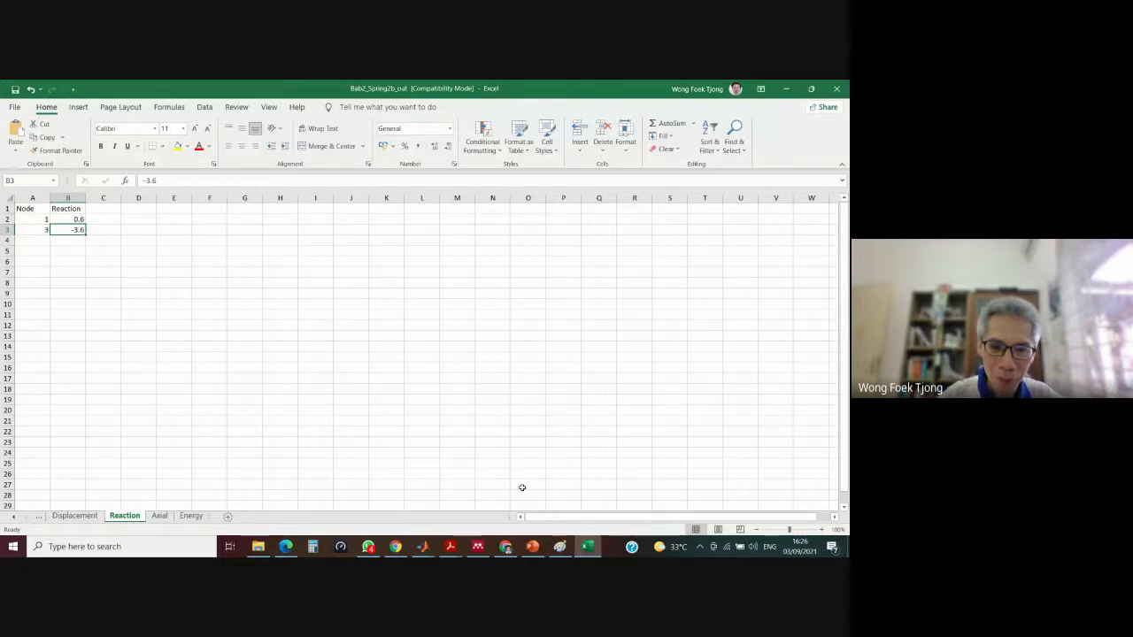
# - Switch to the PowerPoint lecture and review the slides on nonhomogeneous and homogeneous boundary conditions and reaction forces
pyautogui.hotkey('alt', 'Tab')
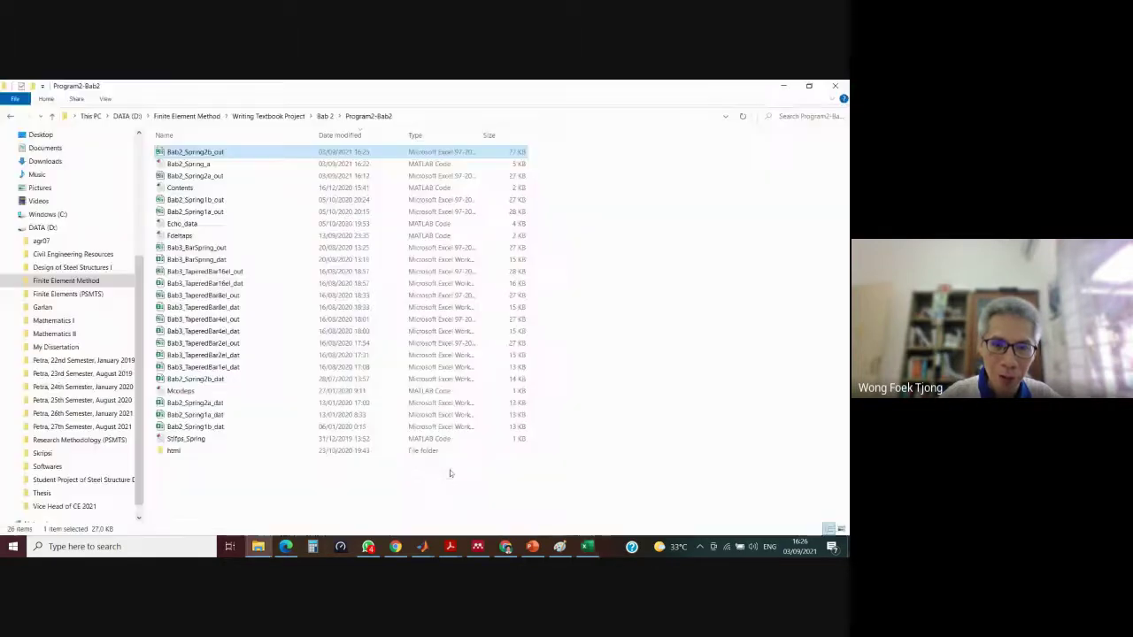
pyautogui.click(532, 547)
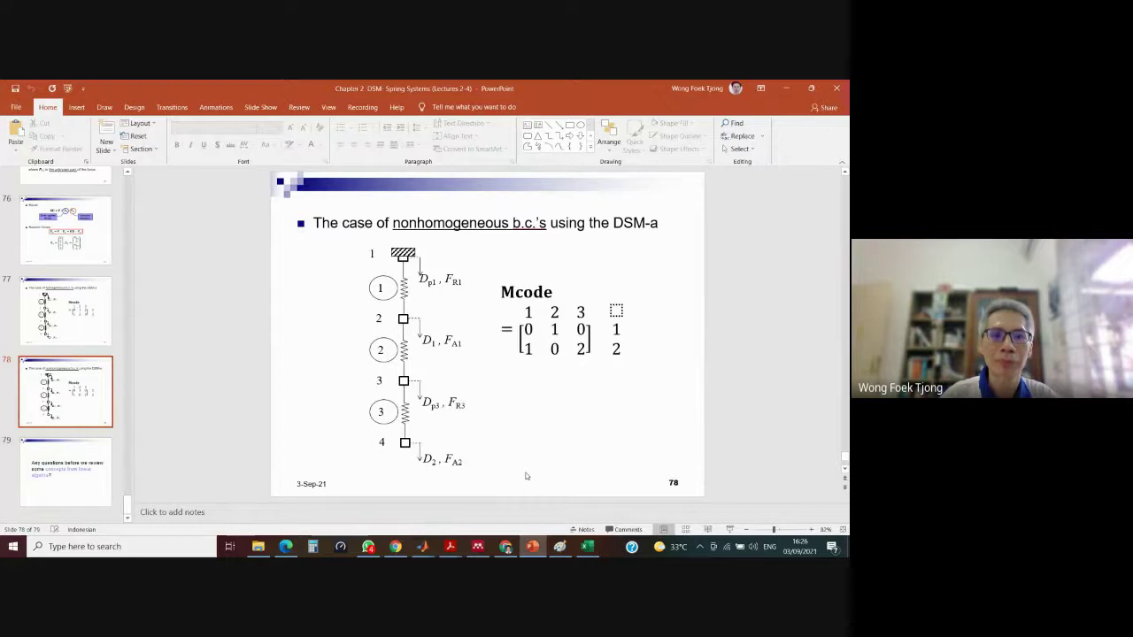
pyautogui.press('pageup')
pyautogui.press('pageup')
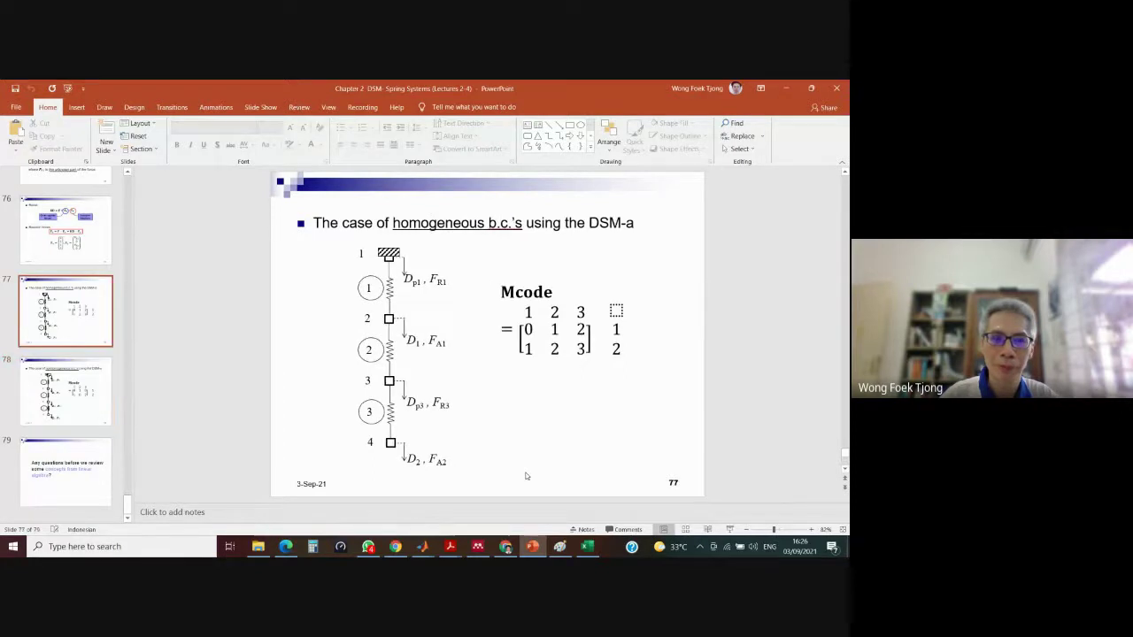
pyautogui.press('pageup')
pyautogui.press('pagedown')
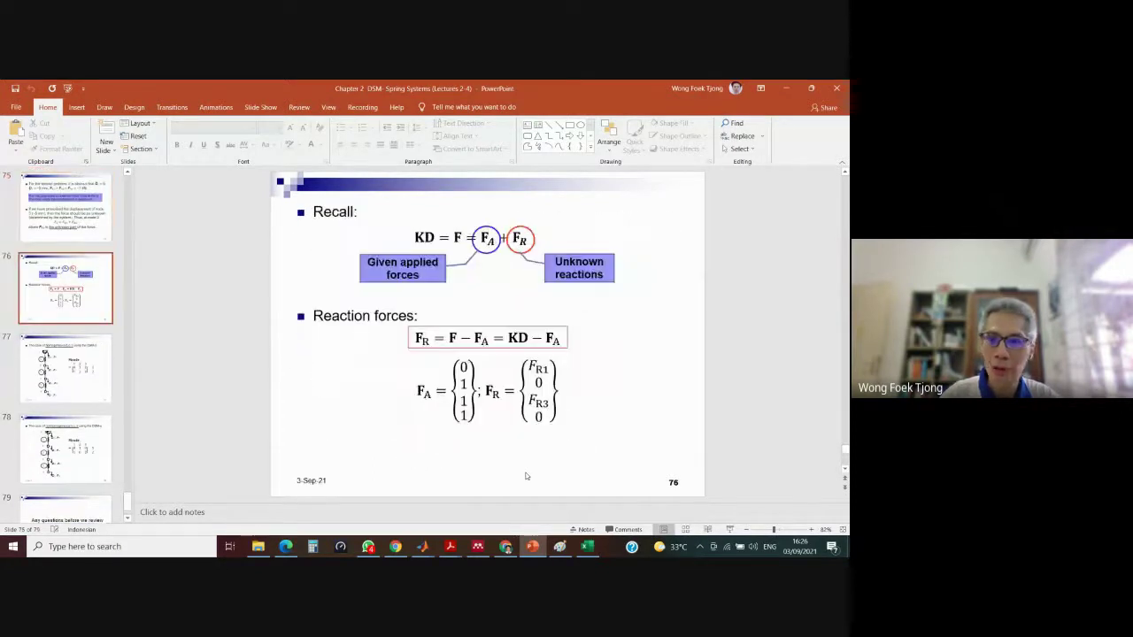